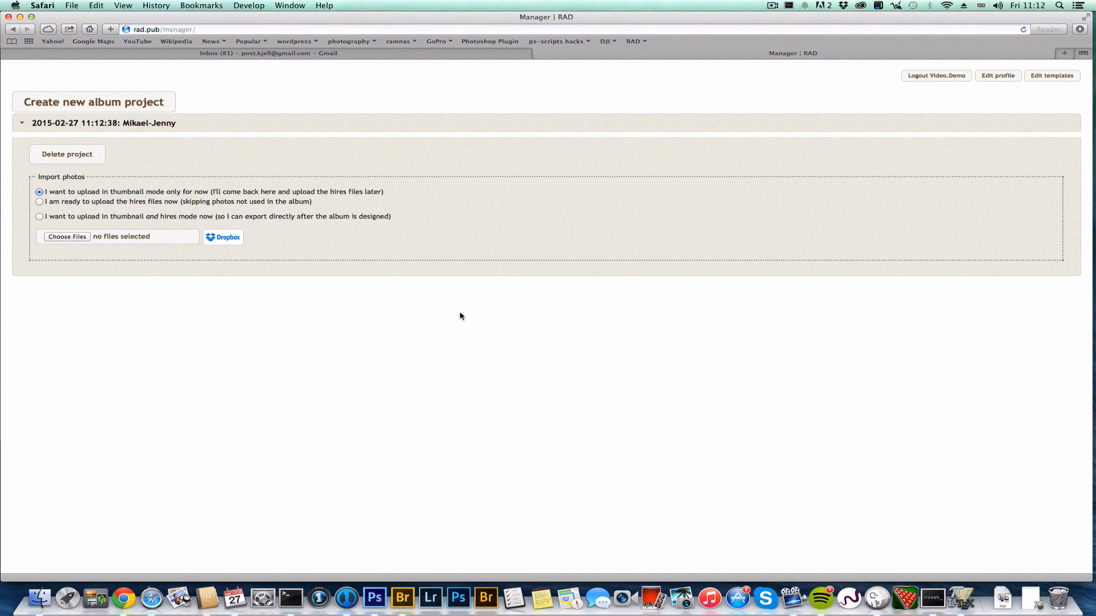
# Upload all 73 wedding JPEGs from the folder to the album project as thumbnails
pyautogui.click(78, 236)
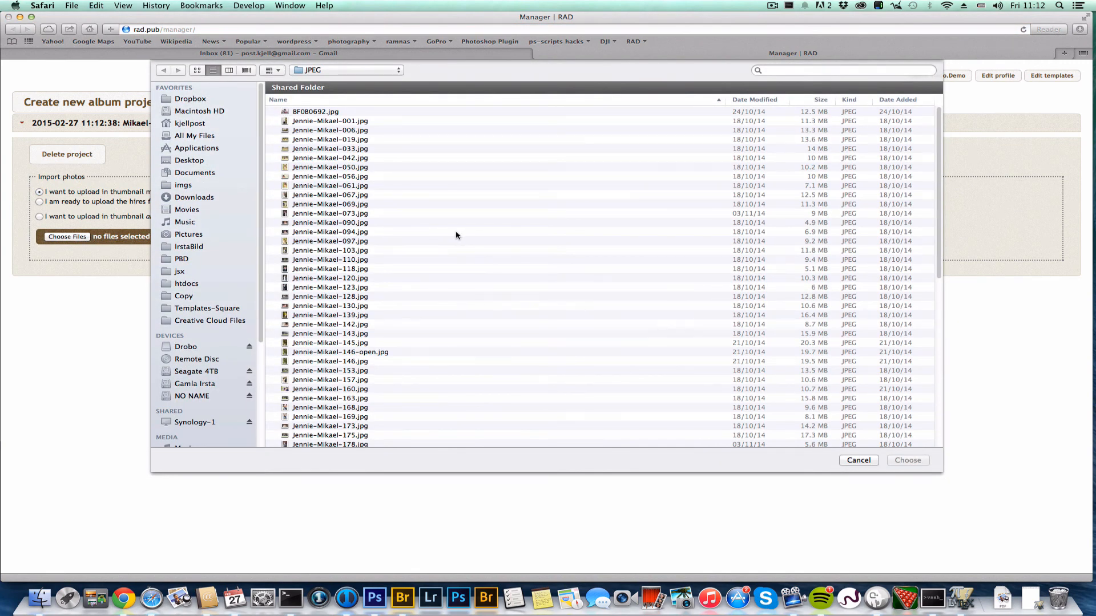
pyautogui.press('super+a')
pyautogui.click(891, 459)
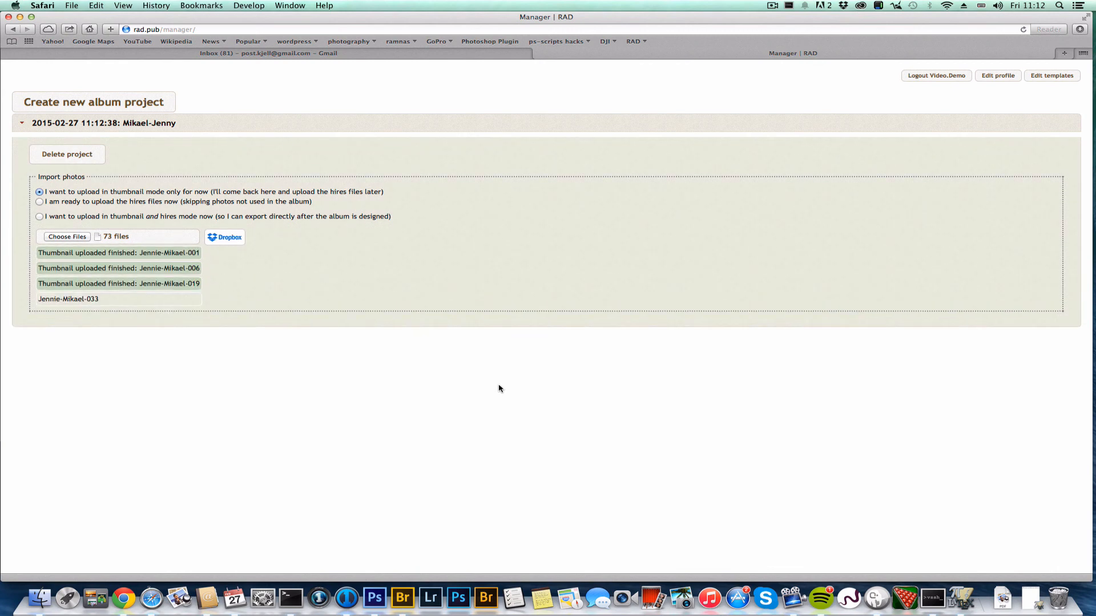
pyautogui.click(772, 6)
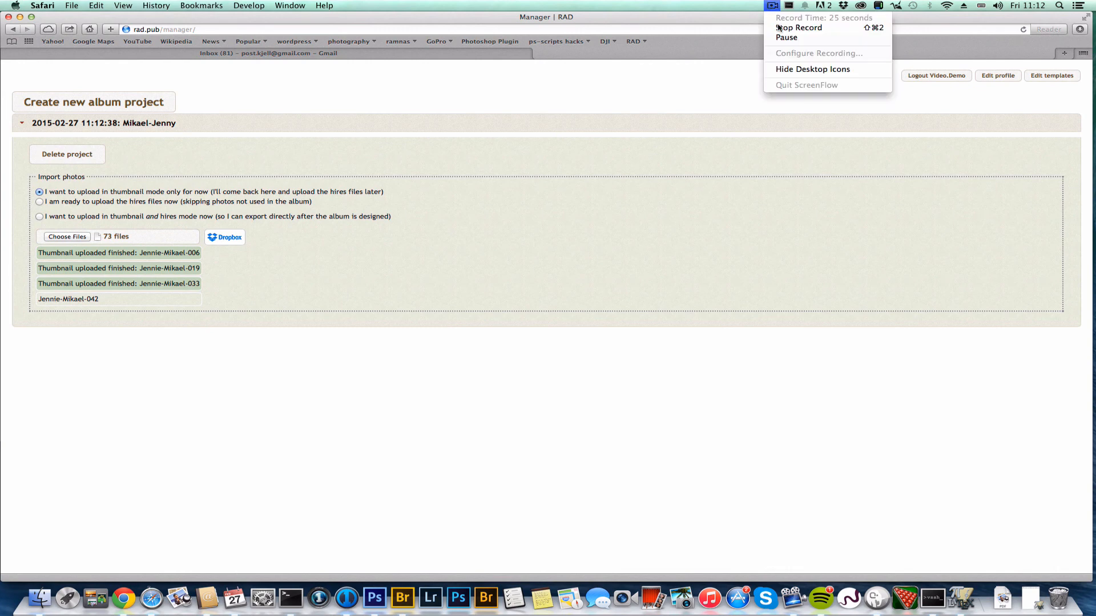
pyautogui.click(785, 37)
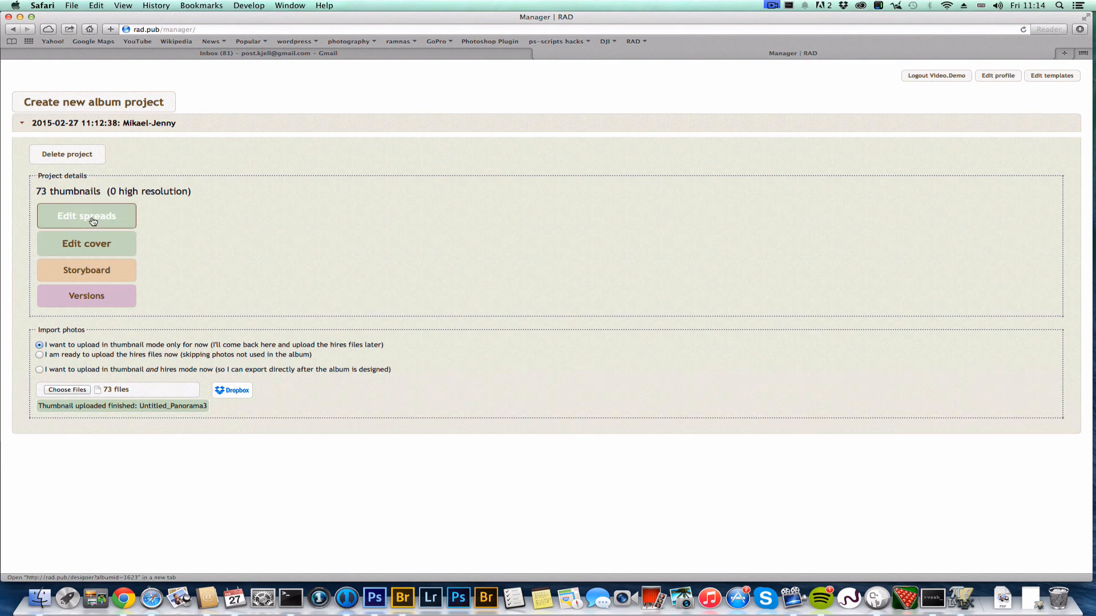
# Build and save a three-photo meadow couple spread, with the large photo swapped into place
pyautogui.keyDown('super'); pyautogui.click(93, 221); pyautogui.keyUp('super')
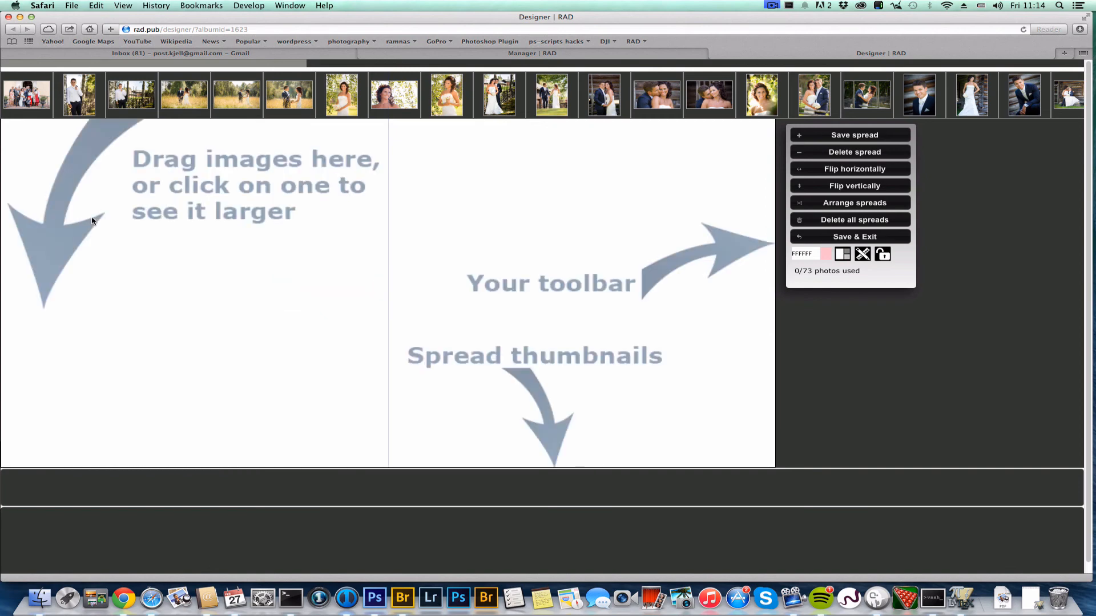
pyautogui.moveTo(180, 95); pyautogui.dragTo(240, 197)
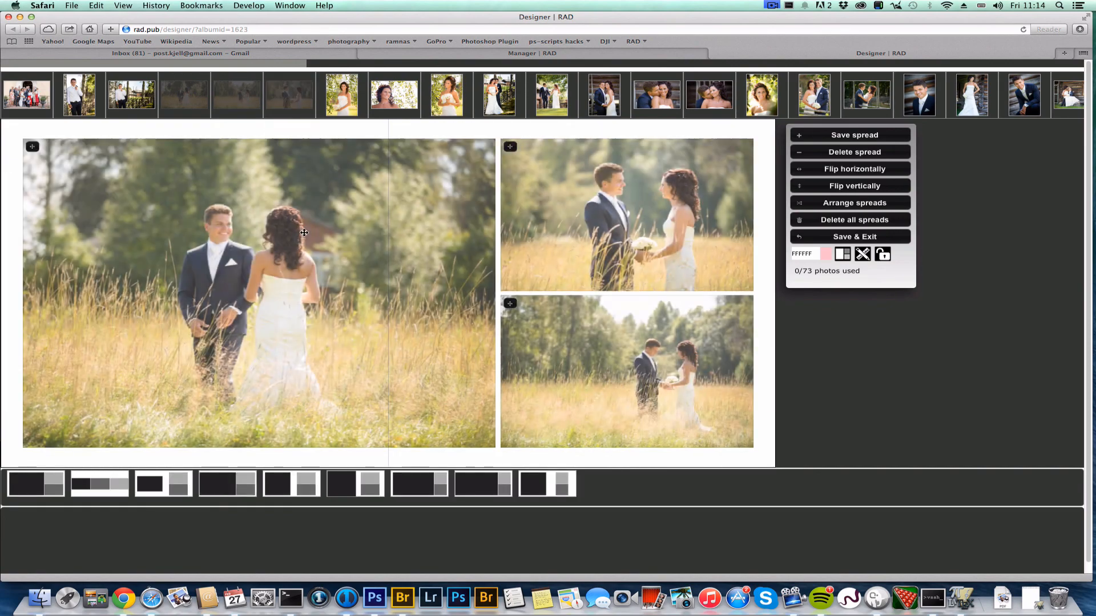
pyautogui.moveTo(510, 146); pyautogui.dragTo(438, 244)
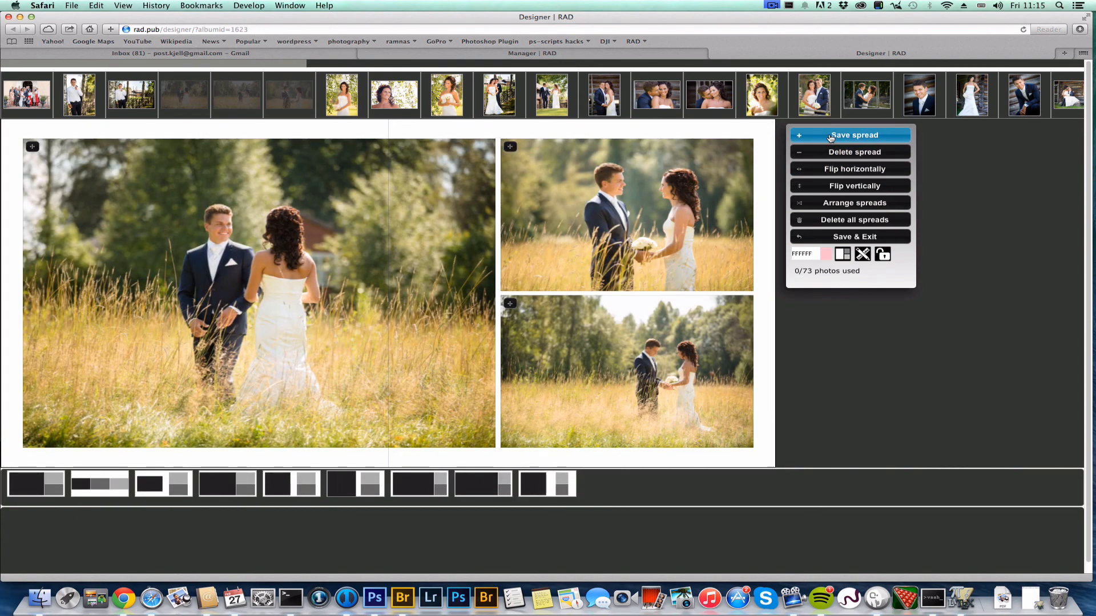
pyautogui.click(831, 135)
# Place two bride portraits side by side on the next spread and fine-tune the left framing
pyautogui.moveTo(341, 96); pyautogui.dragTo(353, 171)
pyautogui.moveTo(445, 98); pyautogui.dragTo(436, 176)
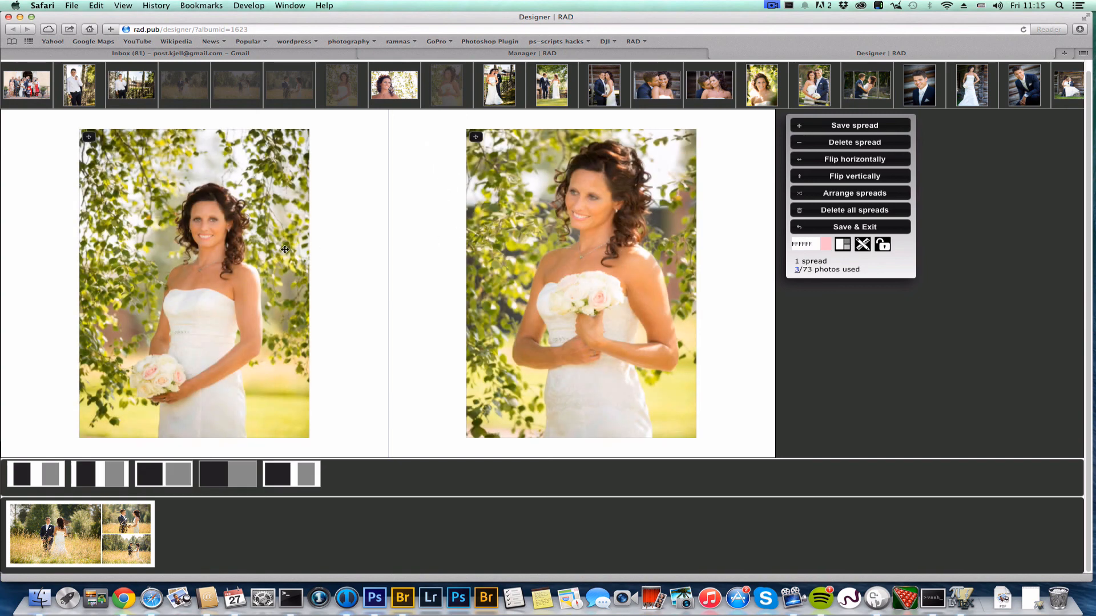
pyautogui.moveTo(284, 249); pyautogui.dragTo(279, 209)
pyautogui.moveTo(192, 159)
pyautogui.mouseDown()
pyautogui.moveTo(193, 178)
pyautogui.moveTo(200, 152)
pyautogui.moveTo(200, 163)
pyautogui.mouseUp()
pyautogui.scroll(3, 194, 171)
# Save the bride portraits spread and add three couple photos to the next spread
pyautogui.click(822, 126)
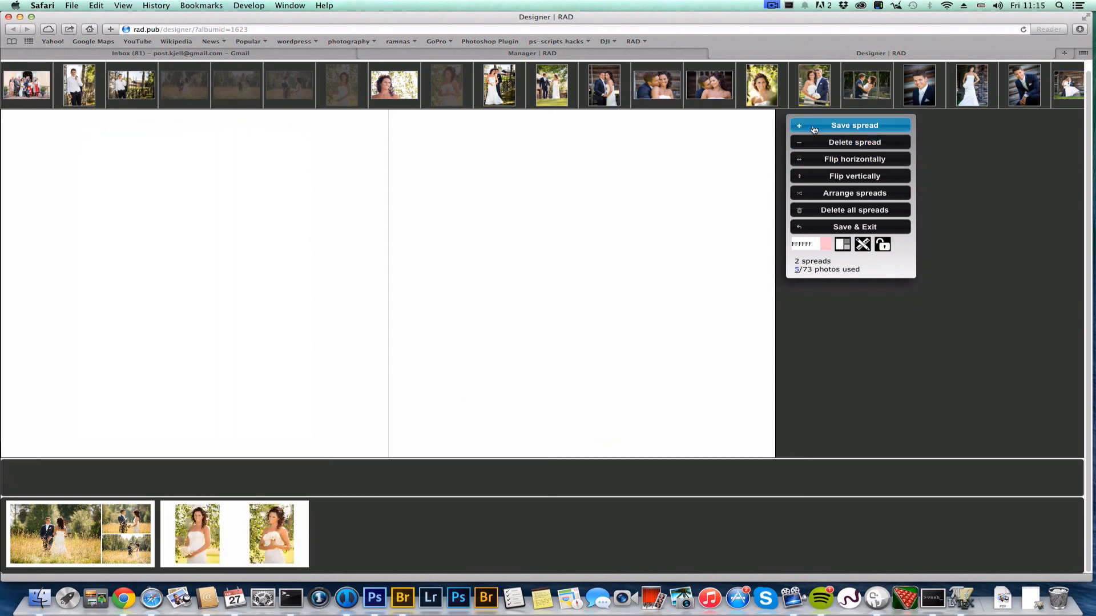
pyautogui.moveTo(618, 89); pyautogui.dragTo(594, 239)
pyautogui.moveTo(657, 96); pyautogui.dragTo(634, 188)
pyautogui.moveTo(712, 92); pyautogui.dragTo(680, 188)
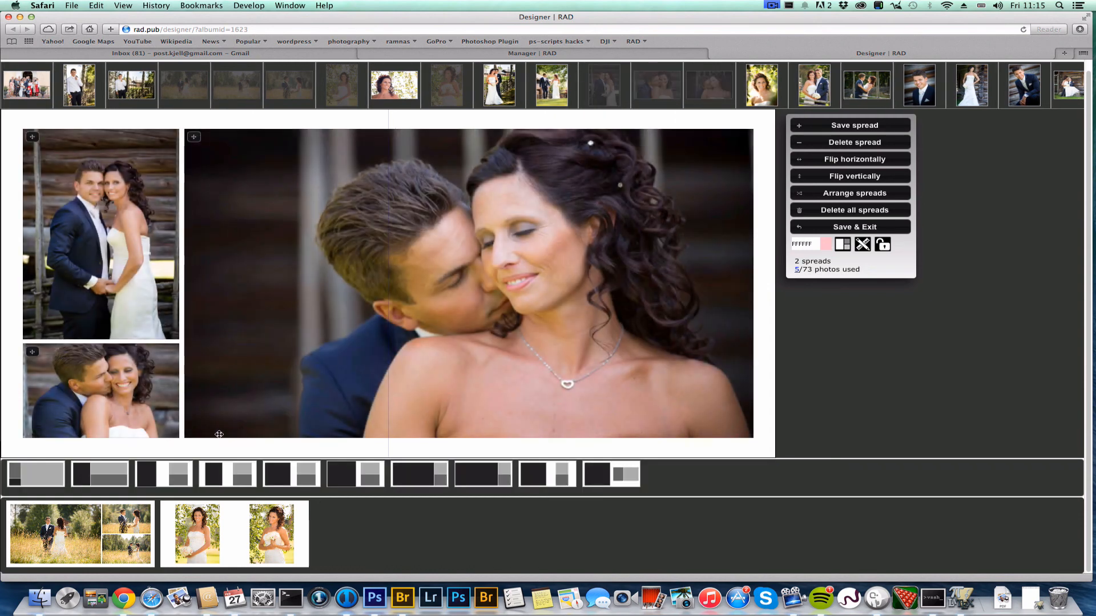
# Use the one-large-two-stacked layout, swap the right photos, lower the large photo, and save
pyautogui.click(297, 484)
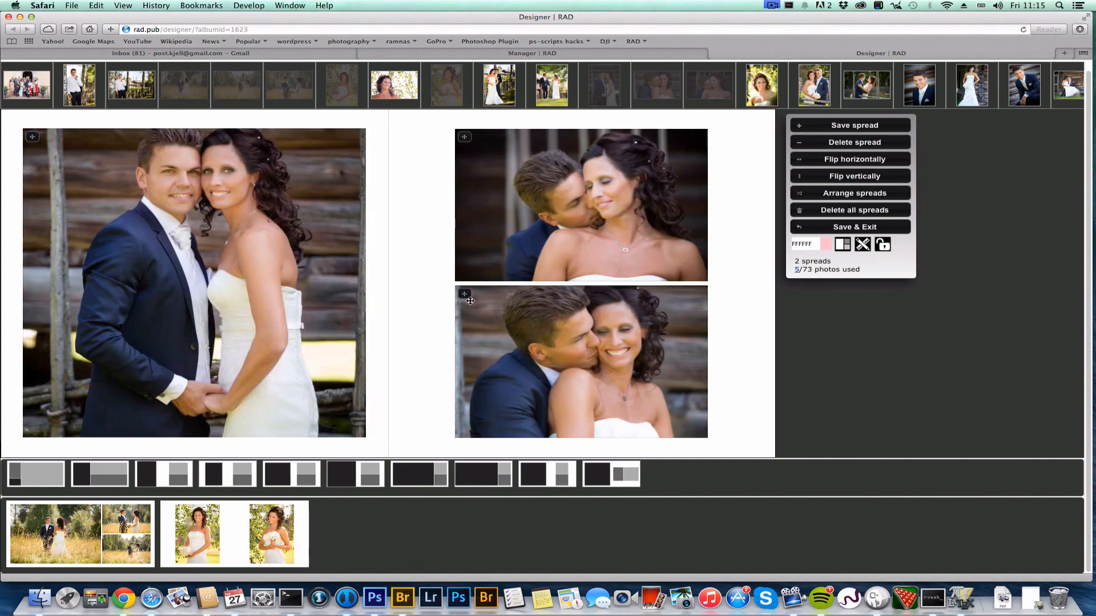
pyautogui.moveTo(470, 301); pyautogui.dragTo(482, 252)
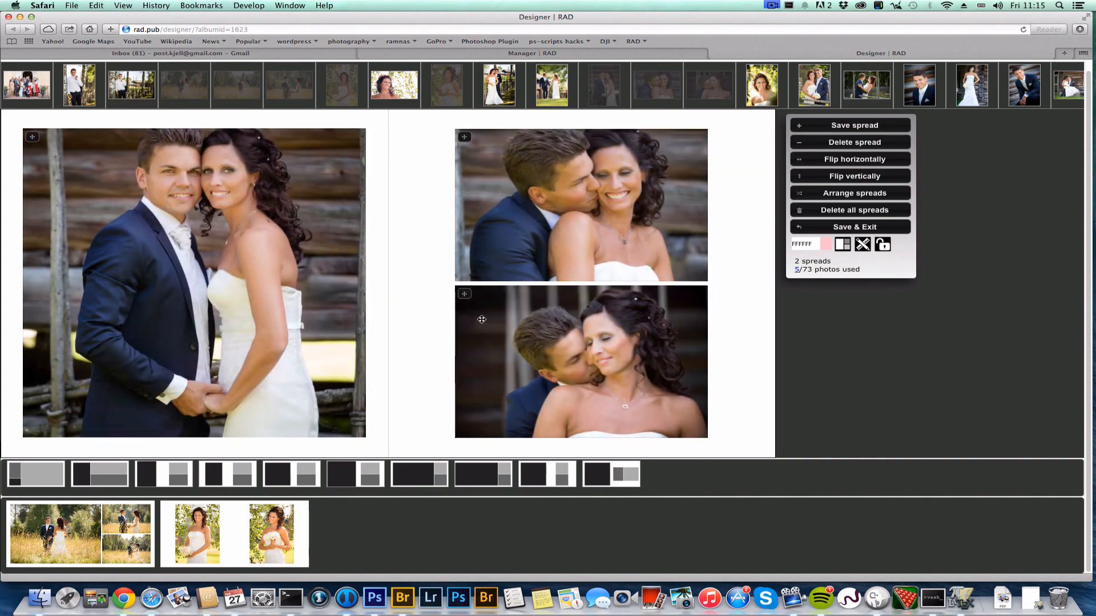
pyautogui.moveTo(275, 267)
pyautogui.mouseDown()
pyautogui.moveTo(275, 296)
pyautogui.moveTo(276, 287)
pyautogui.mouseUp()
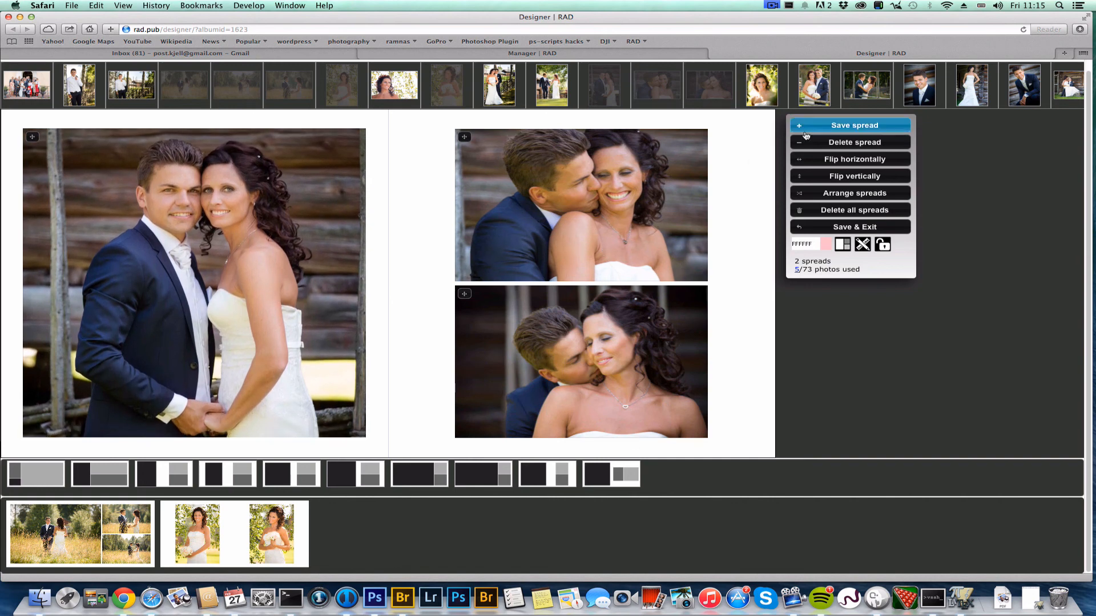
pyautogui.click(837, 126)
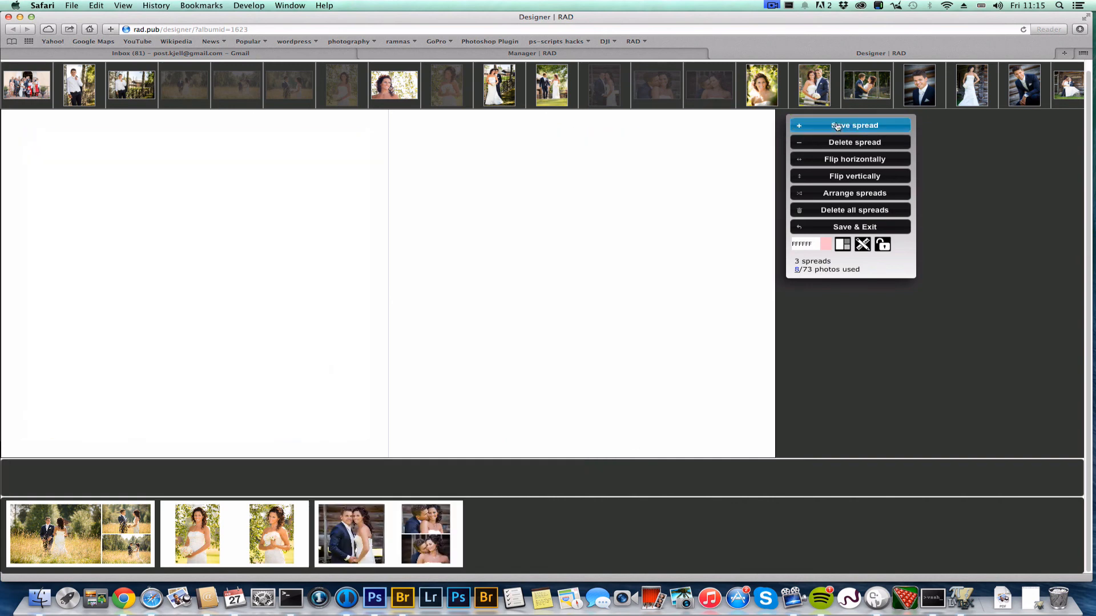
# Give the new spread a black 000000 background and place the two groom portraits
pyautogui.click(827, 245)
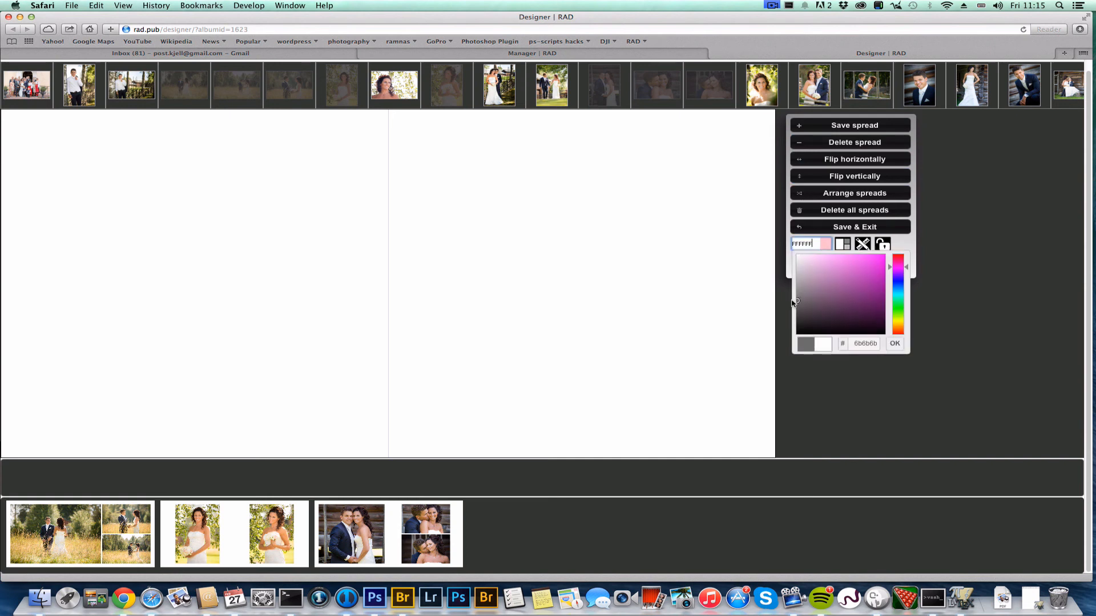
pyautogui.click(895, 344)
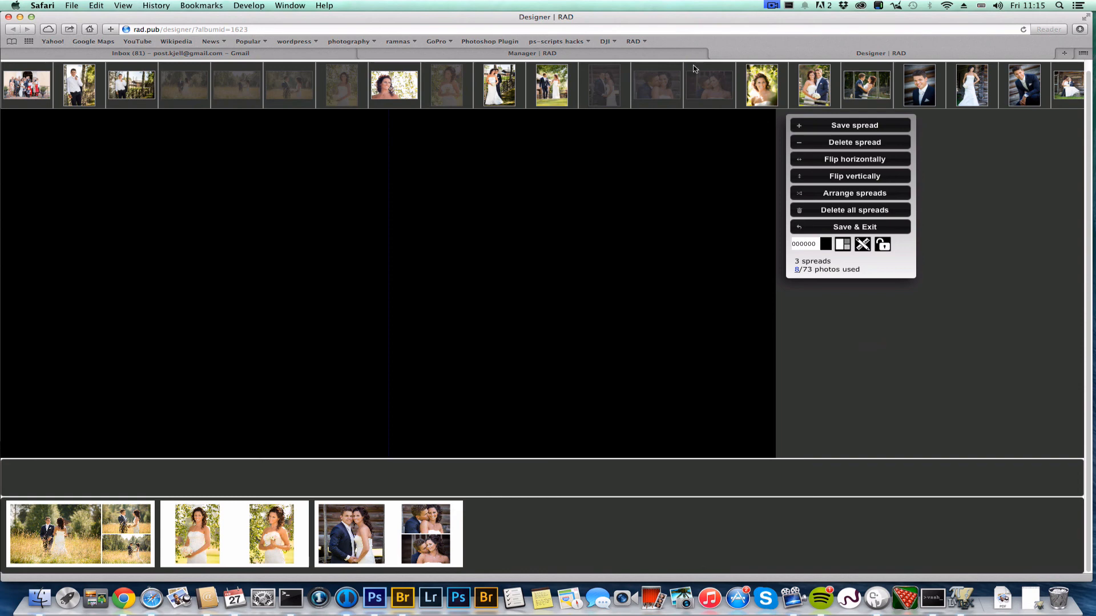
pyautogui.moveTo(917, 90); pyautogui.dragTo(602, 181)
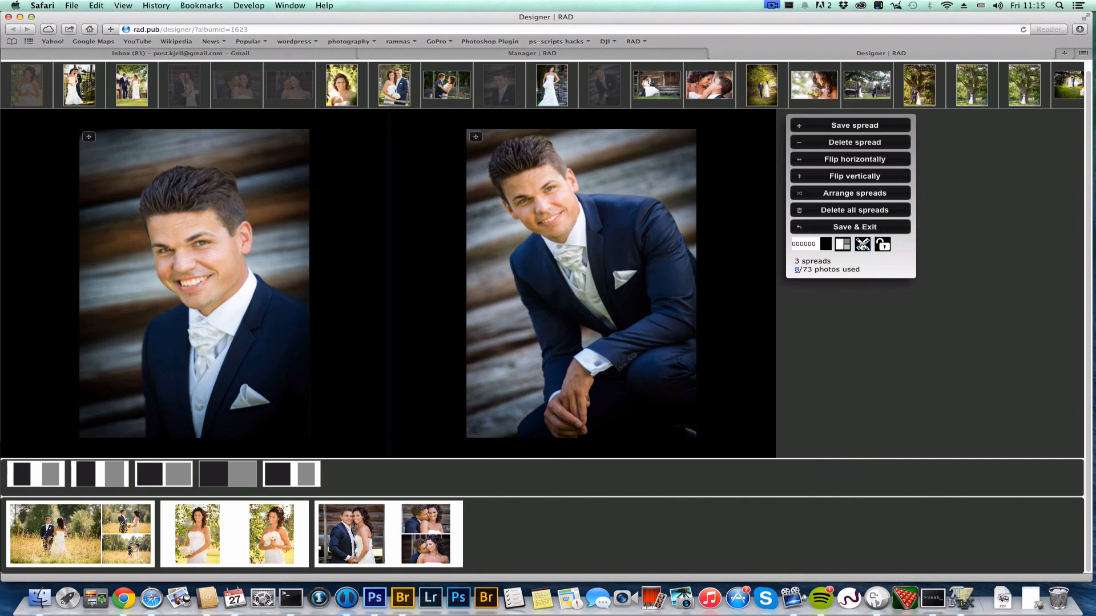
# Add white borders to both groom photos and save the spread
pyautogui.click(863, 245)
pyautogui.click(802, 138)
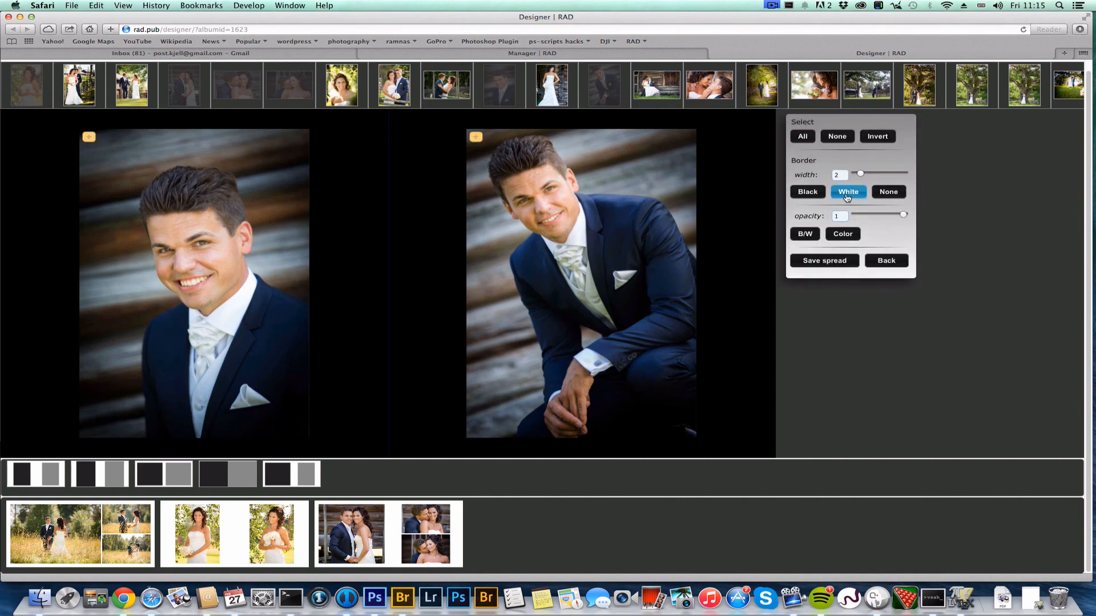
pyautogui.click(843, 196)
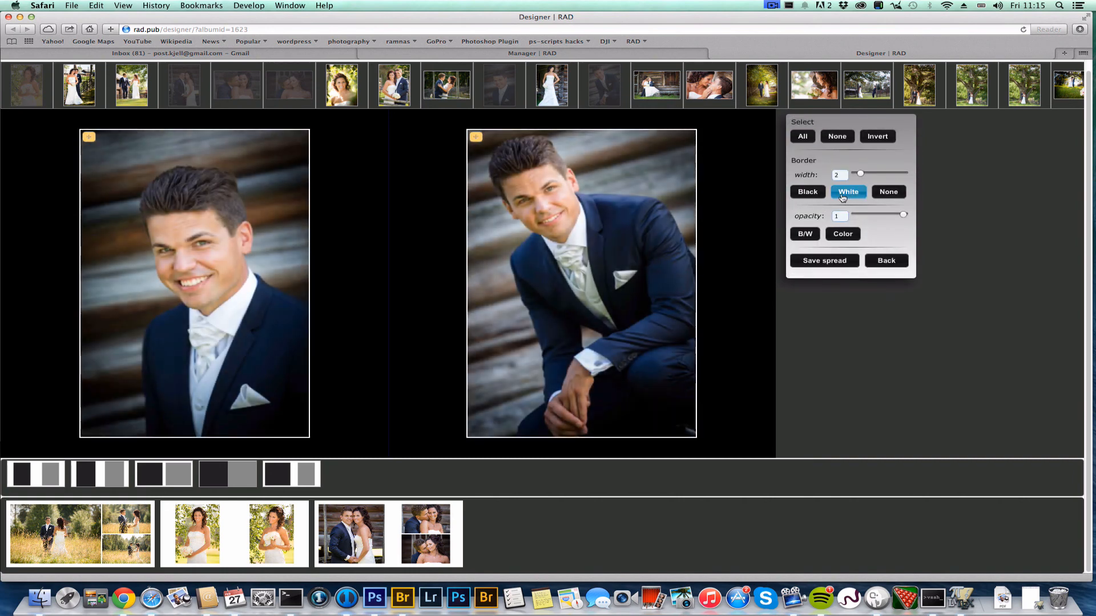
pyautogui.click(833, 262)
pyautogui.click(879, 262)
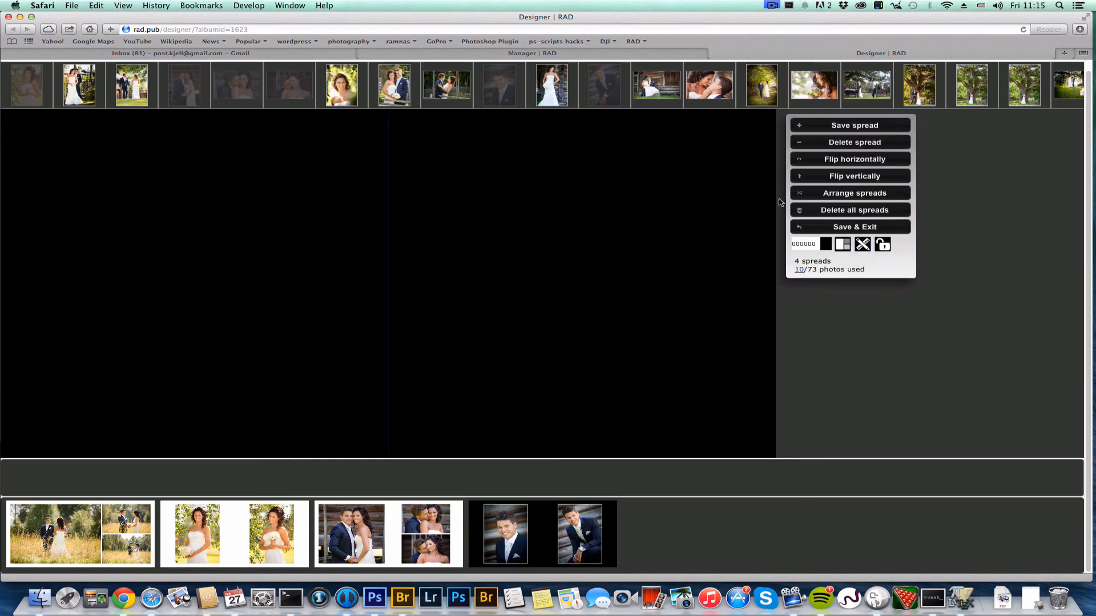
# Make the kissing-couple photo a full-bleed spread, continuing until 13 spreads use 37/73 photos
pyautogui.click(713, 90)
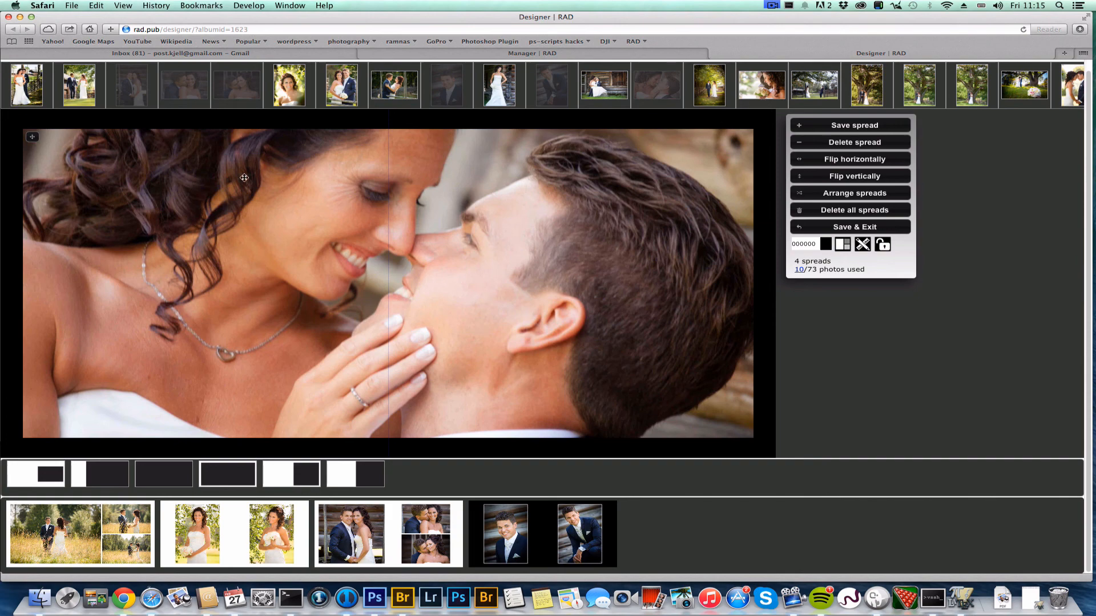
pyautogui.click(171, 476)
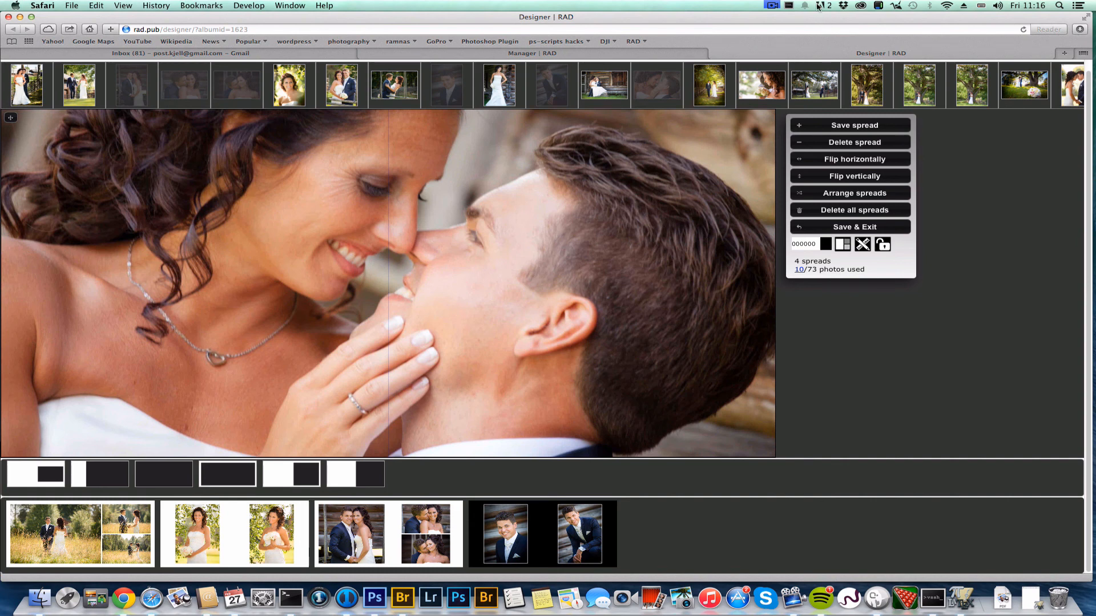
pyautogui.click(771, 6)
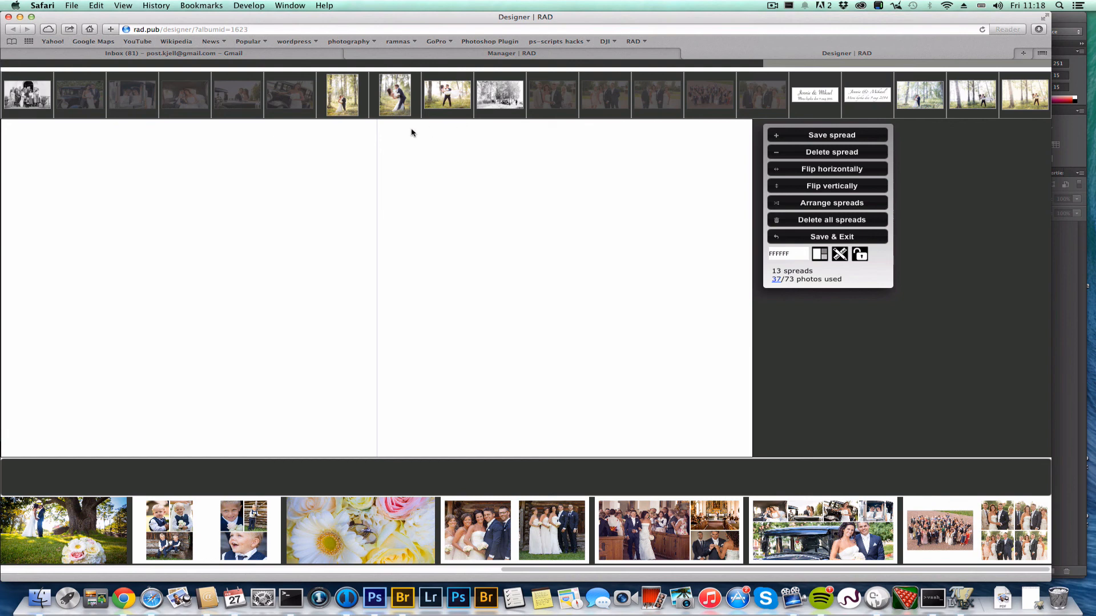
# Save a title spread: woodland couple photo above names and date, using mytemplates.js first layout
pyautogui.moveTo(450, 101); pyautogui.dragTo(457, 160)
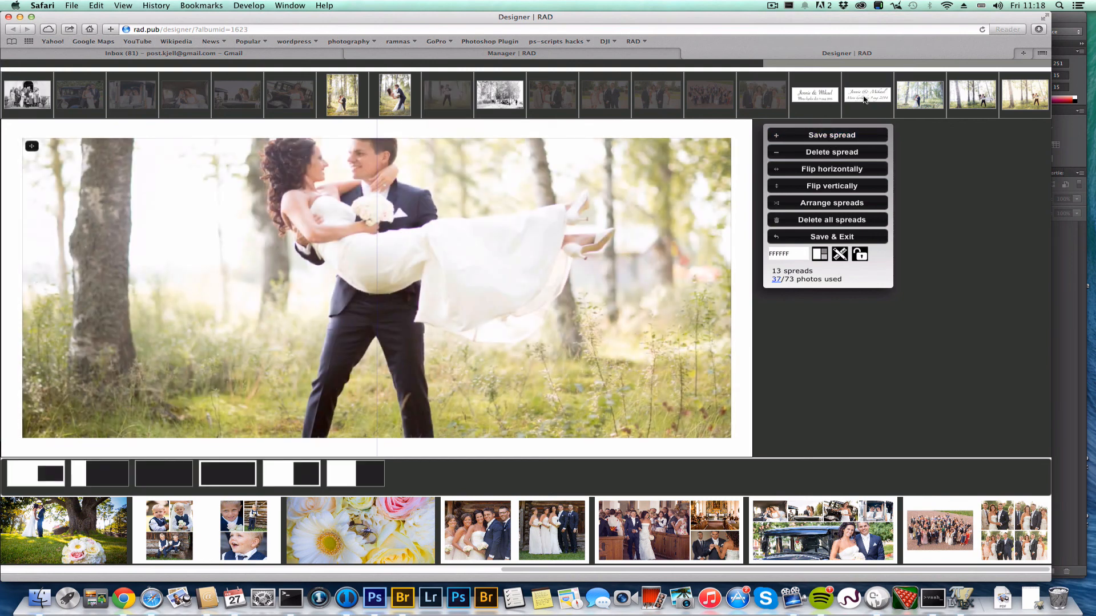
pyautogui.moveTo(804, 104); pyautogui.dragTo(557, 257)
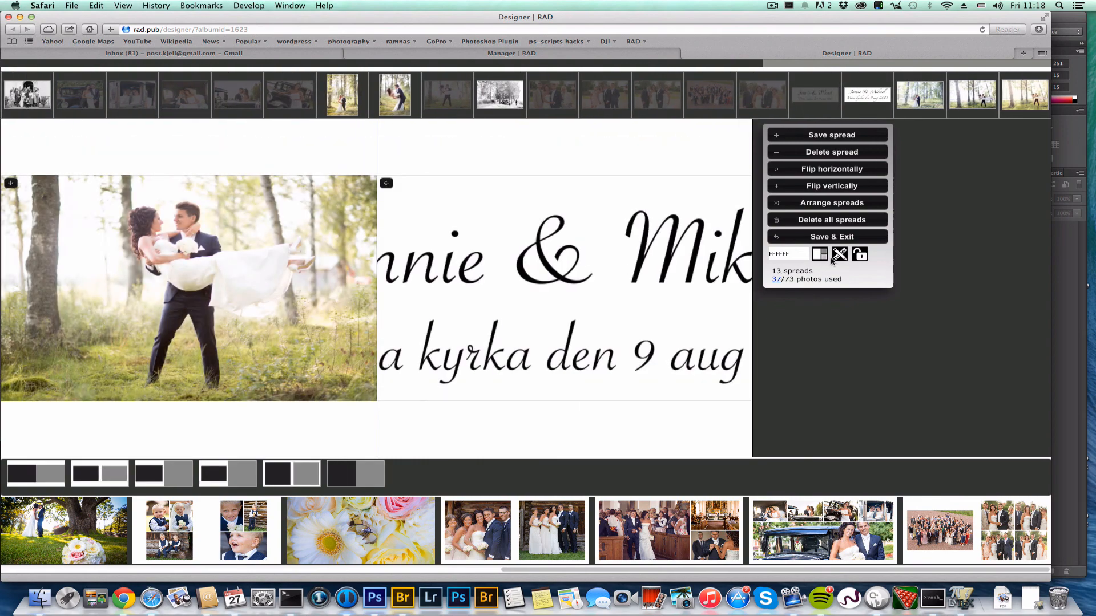
pyautogui.click(822, 257)
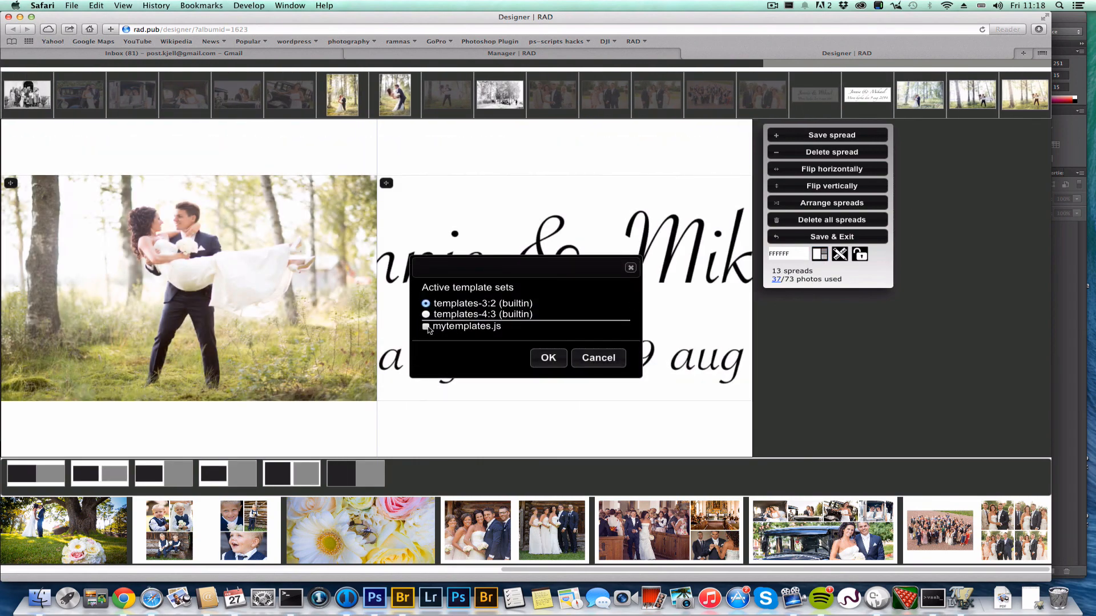
pyautogui.click(547, 358)
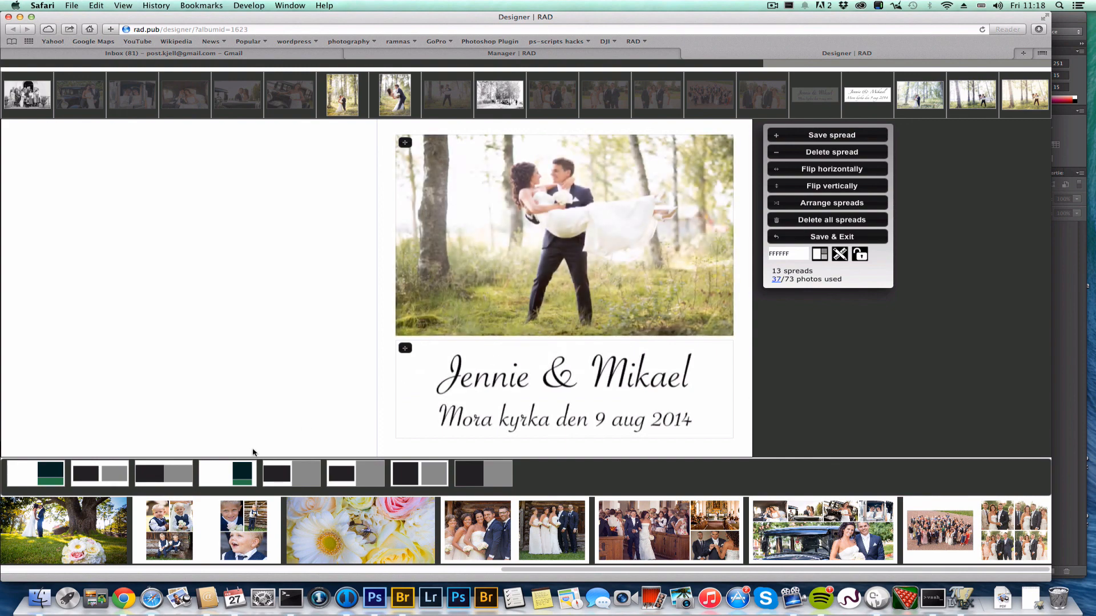
pyautogui.click(50, 469)
pyautogui.click(831, 135)
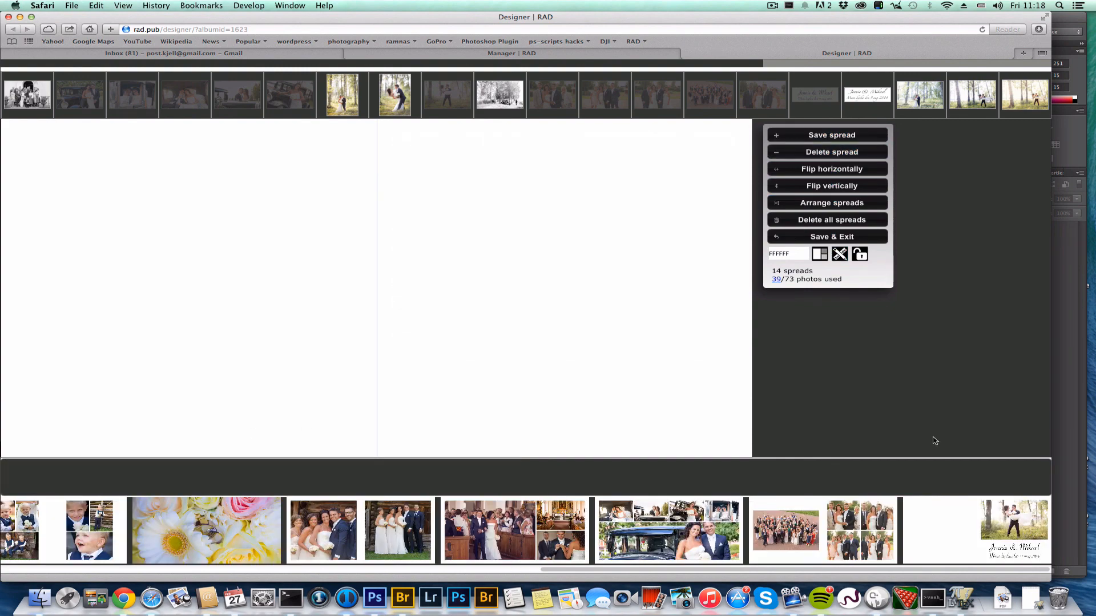
pyautogui.click(848, 208)
# Reorder spreads to title first, groom portraits second, bride portraits third, then close the overview
pyautogui.moveTo(295, 299); pyautogui.dragTo(139, 158)
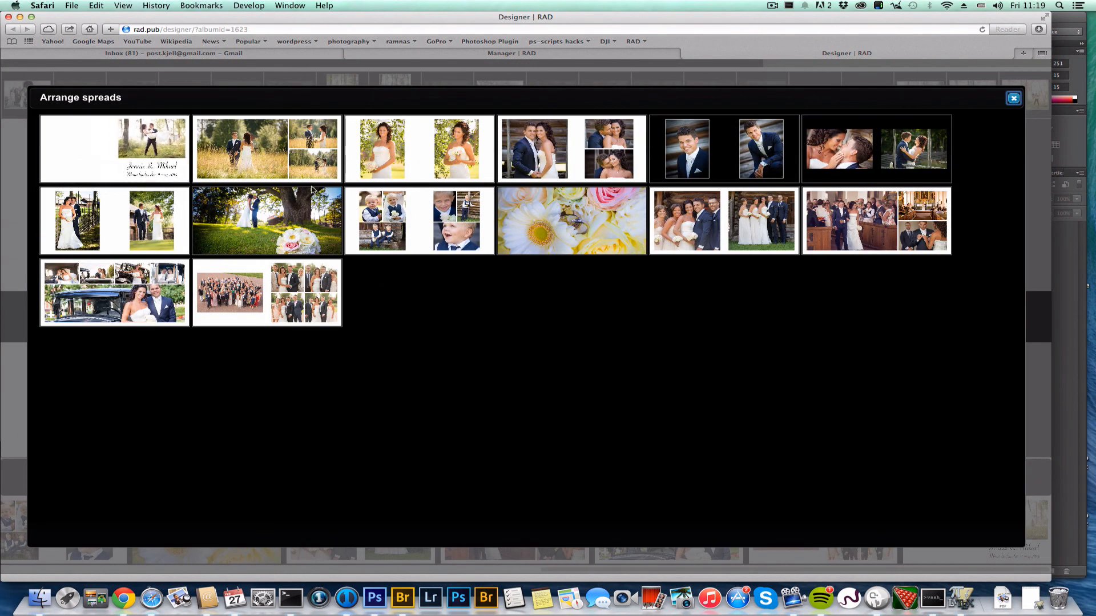
pyautogui.moveTo(730, 169); pyautogui.dragTo(275, 160)
pyautogui.moveTo(584, 160); pyautogui.dragTo(406, 161)
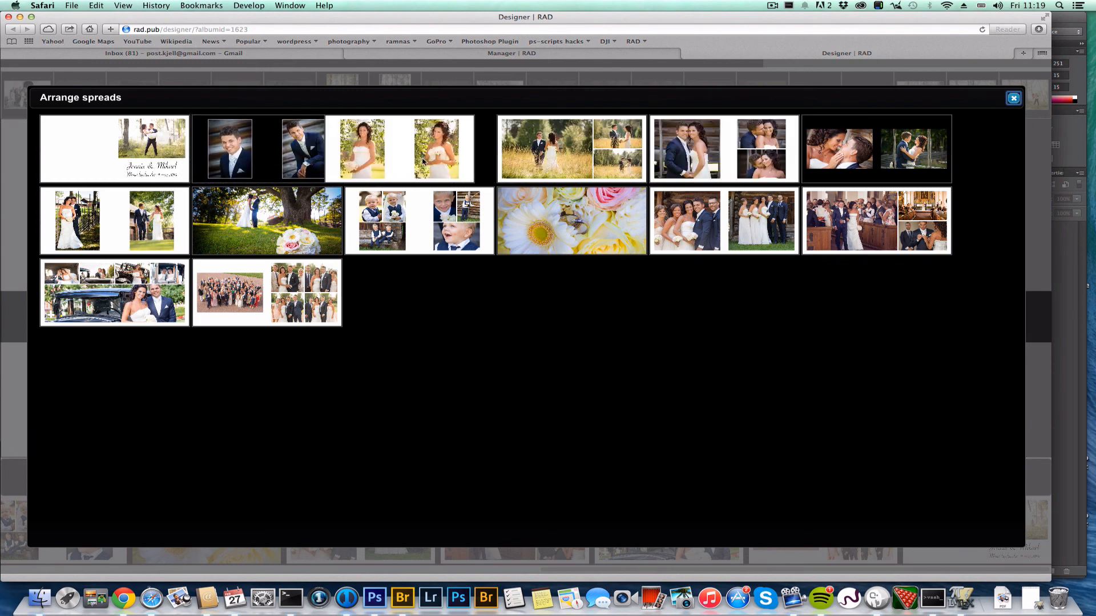
pyautogui.click(1013, 100)
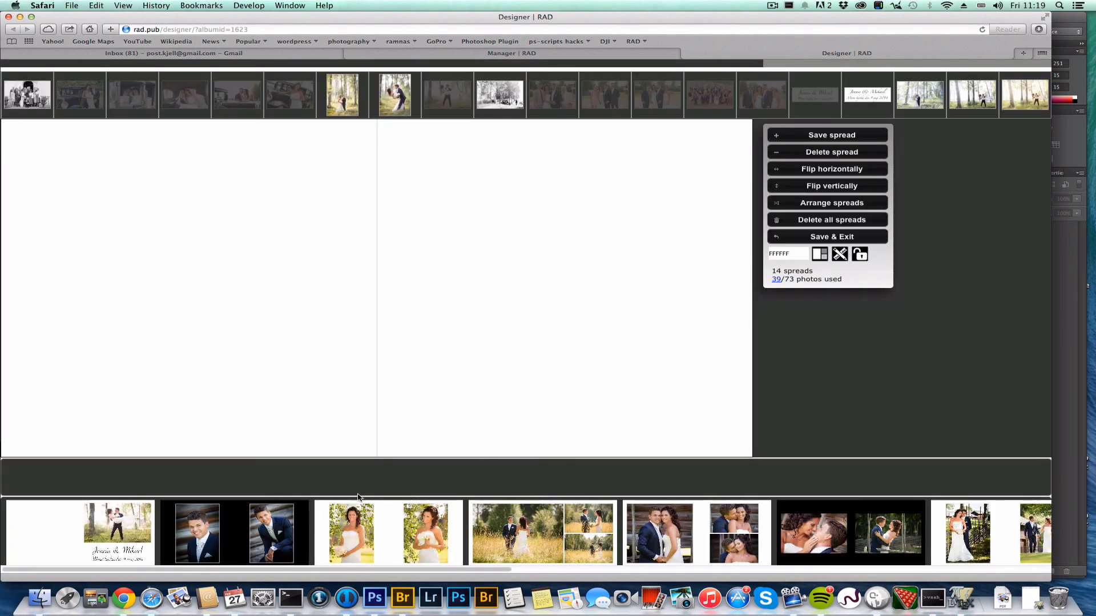
# Change the groom portraits spread background to white FFFFFF
pyautogui.click(239, 538)
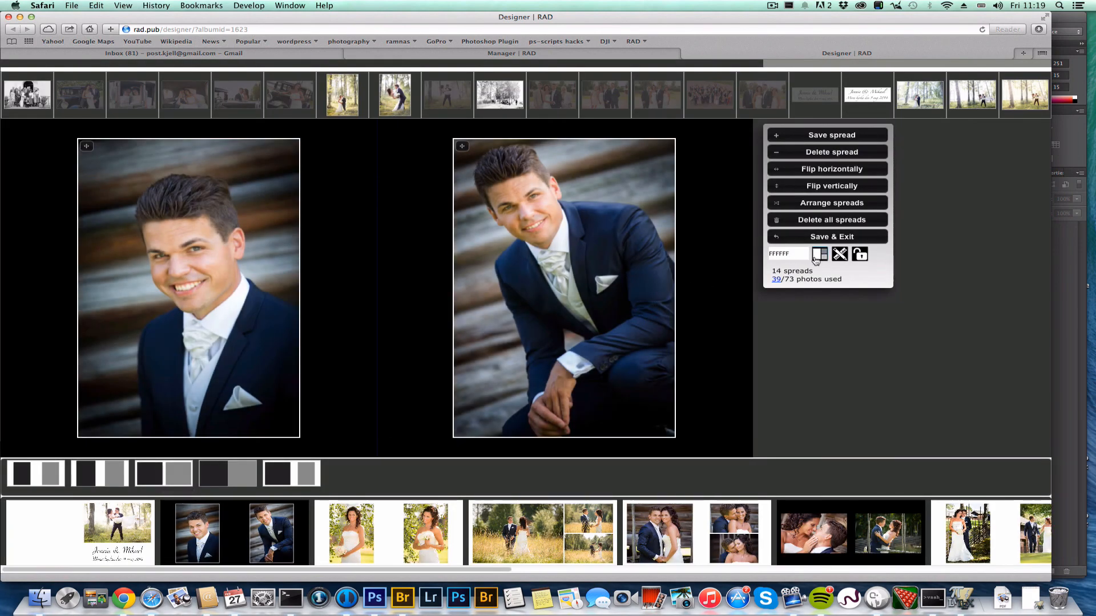
pyautogui.click(793, 254)
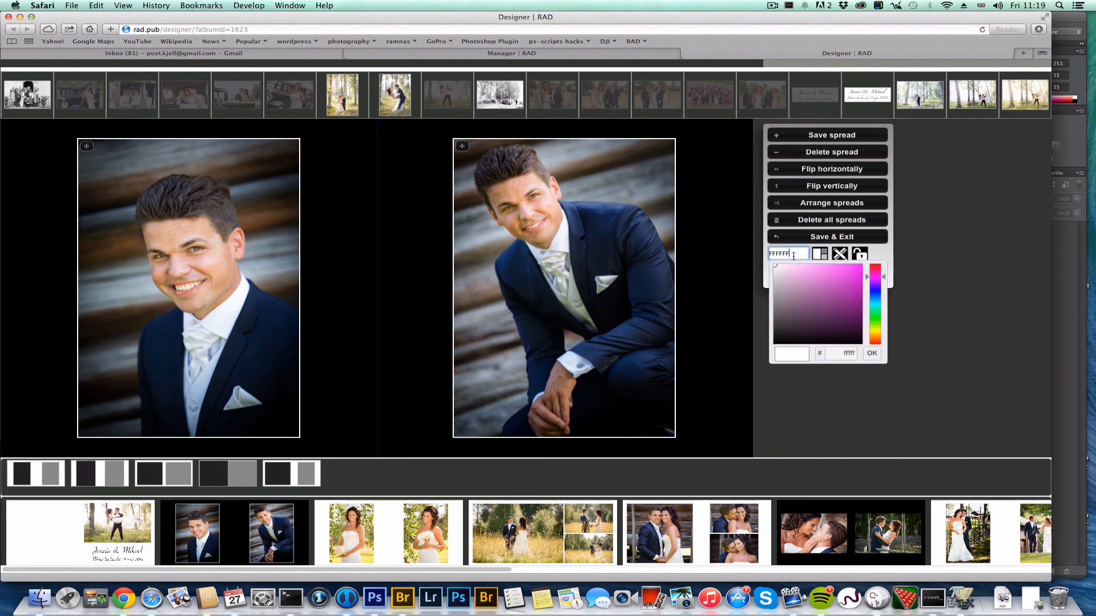
pyautogui.click(872, 354)
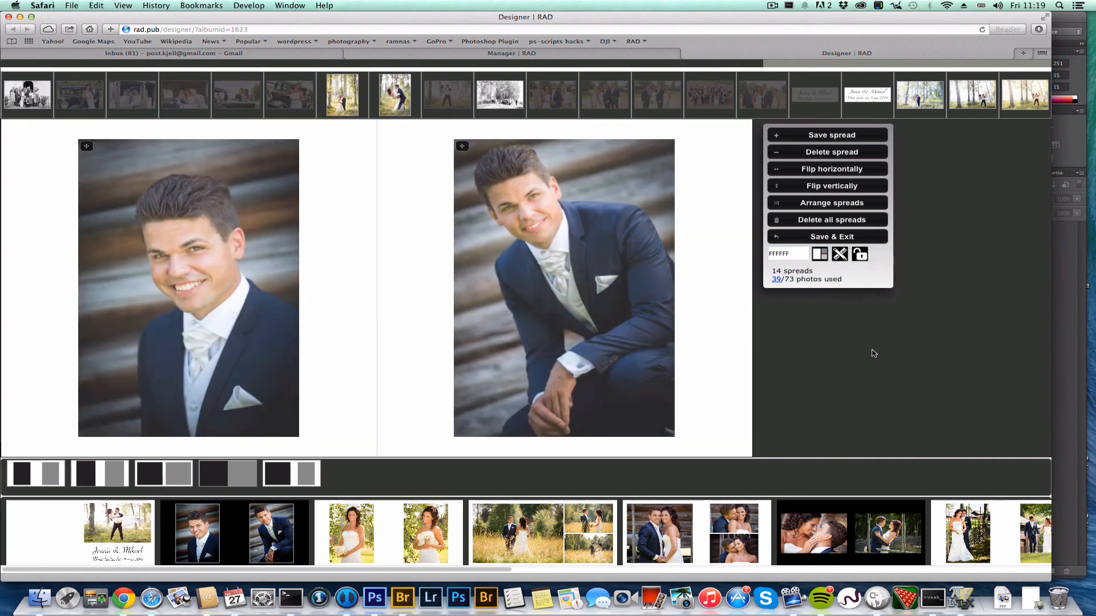
# Remove the borders from both groom photos, save the spread, and save and exit the designer
pyautogui.click(820, 255)
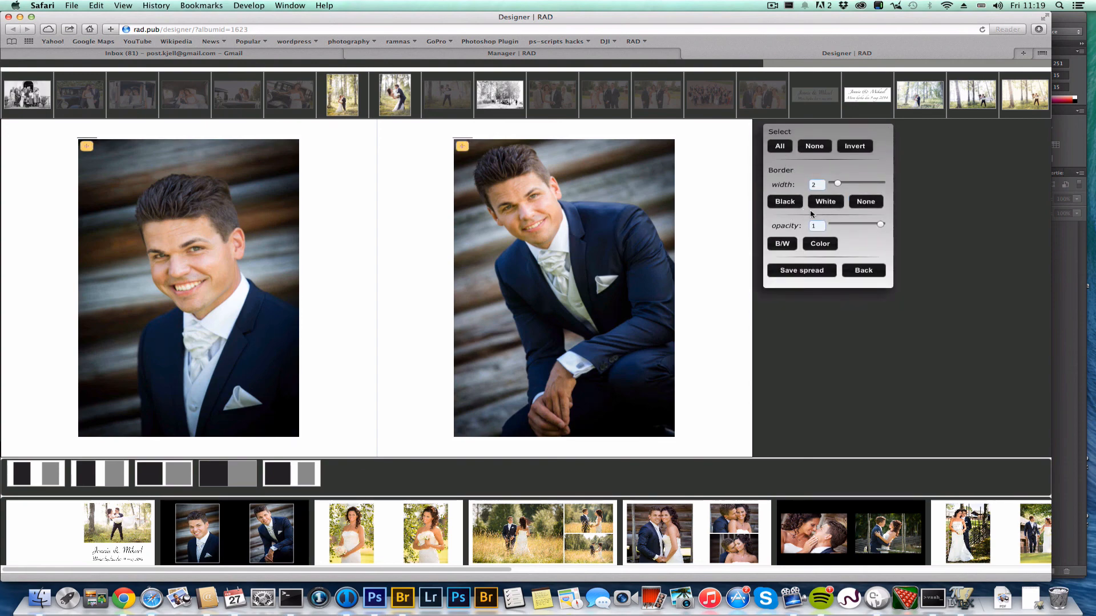
pyautogui.click(866, 202)
pyautogui.click(858, 273)
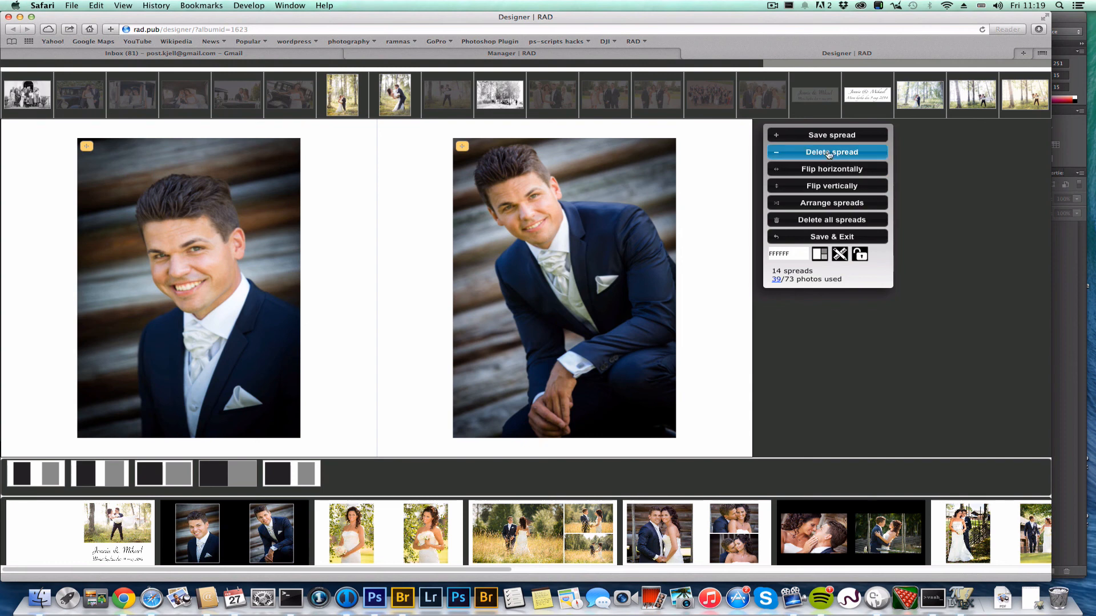
pyautogui.click(828, 138)
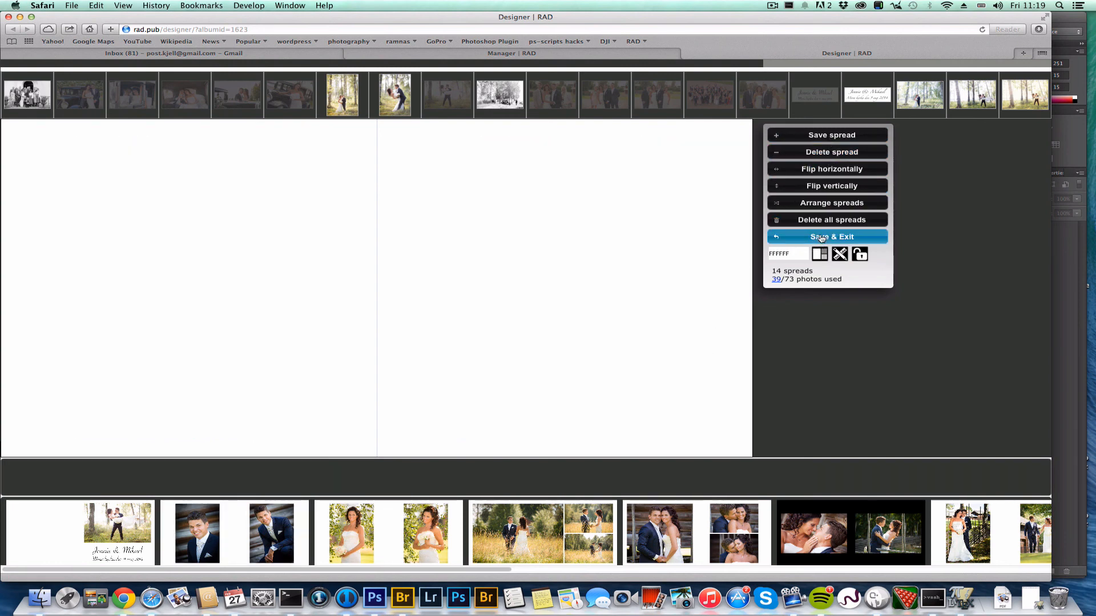
pyautogui.click(822, 239)
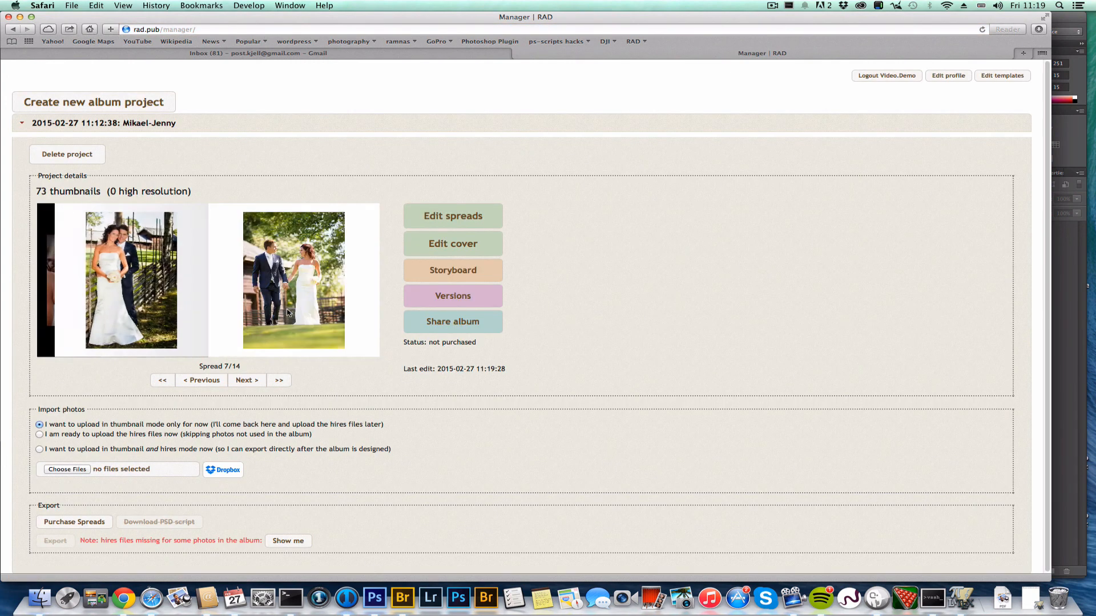
# Design and save a cover with the couple-in-tall-grass photo positioned across both pages
pyautogui.click(417, 246)
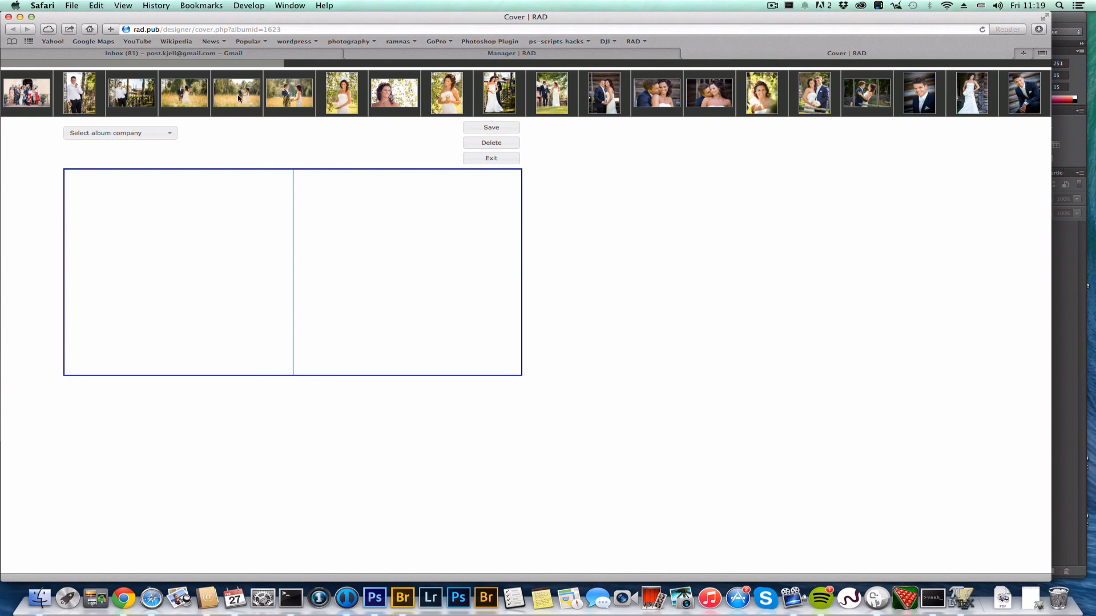
pyautogui.moveTo(238, 98); pyautogui.dragTo(342, 234)
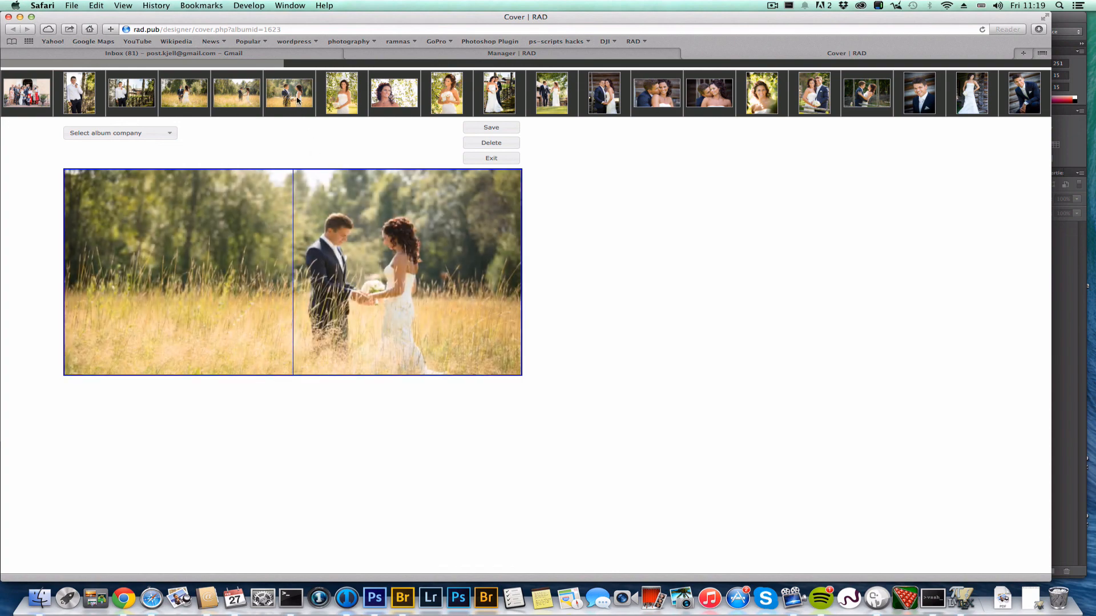
pyautogui.moveTo(298, 101); pyautogui.dragTo(356, 256)
pyautogui.scroll(3, 354, 267)
pyautogui.moveTo(353, 267); pyautogui.dragTo(388, 240)
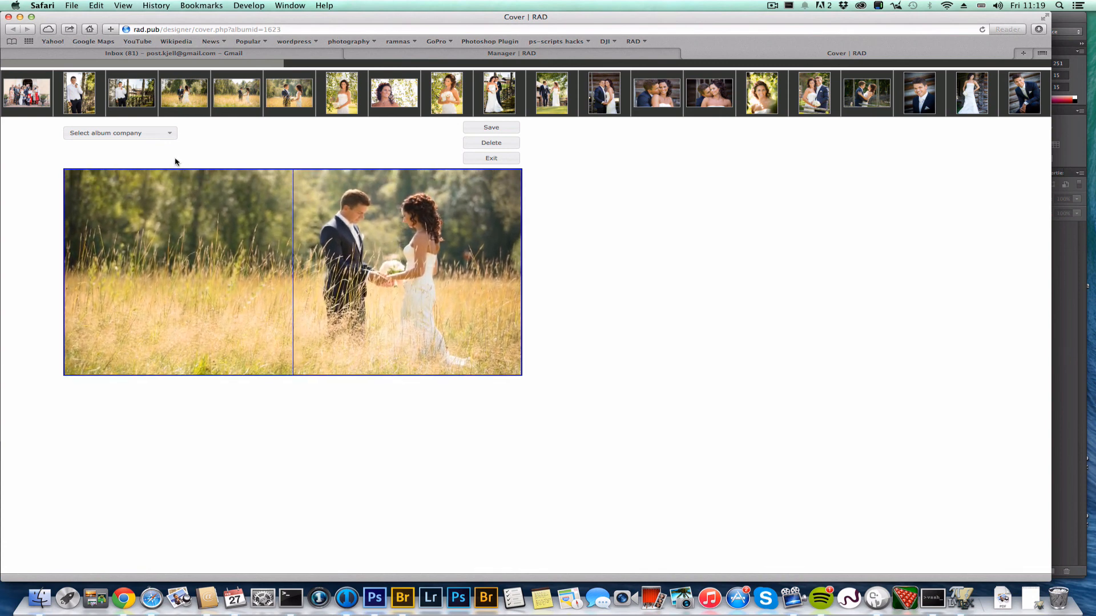
pyautogui.click(486, 128)
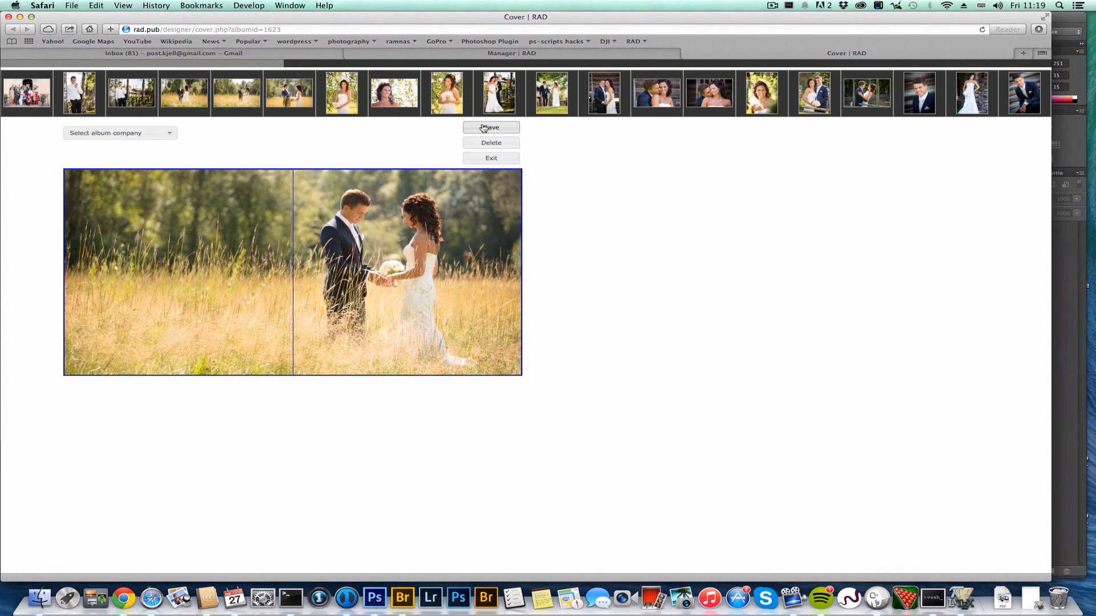
# Set the cover to QT Albums at QT 25x25 cm and reposition the couple in the frame
pyautogui.click(129, 133)
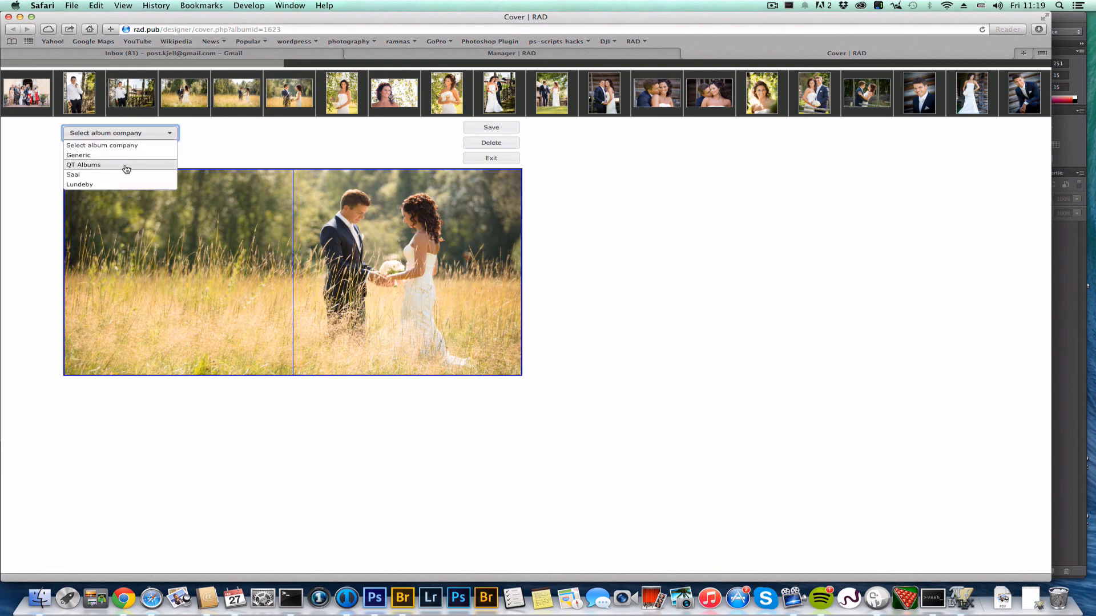
pyautogui.click(126, 167)
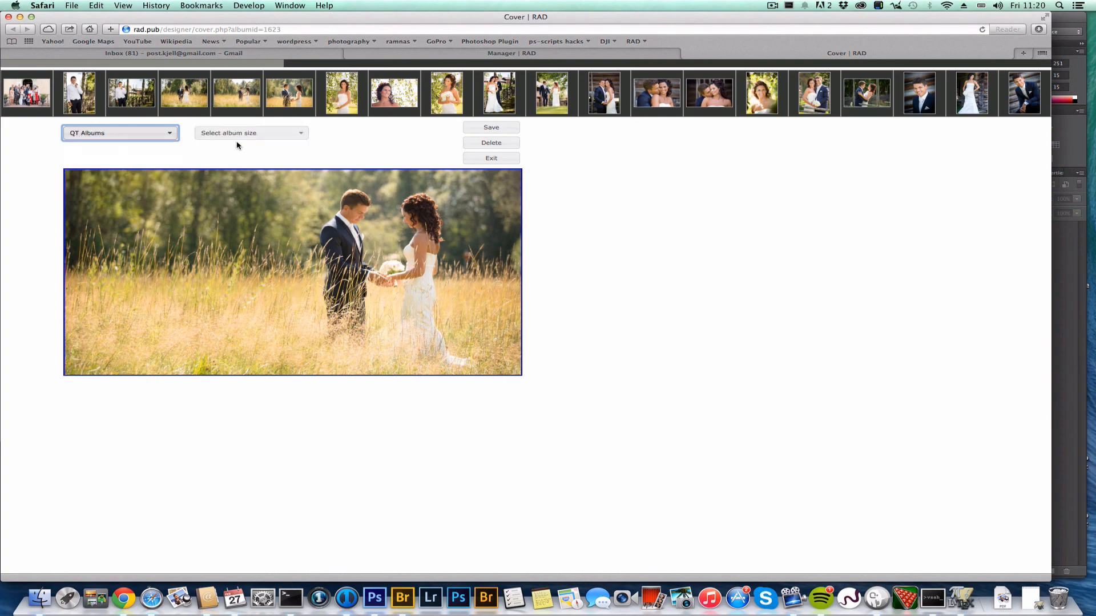
pyautogui.click(253, 134)
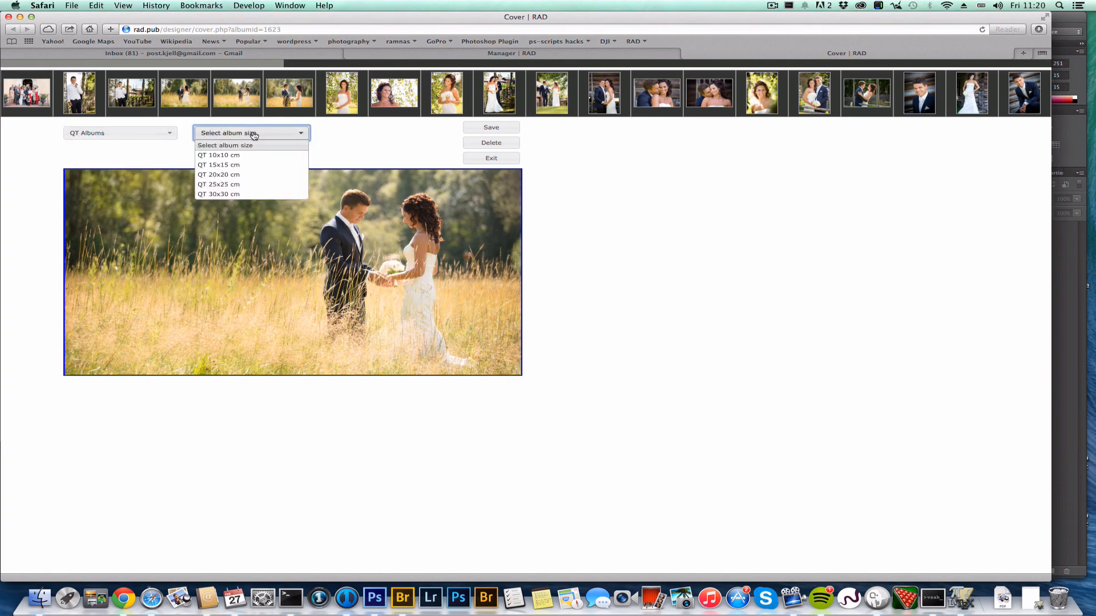
pyautogui.click(246, 184)
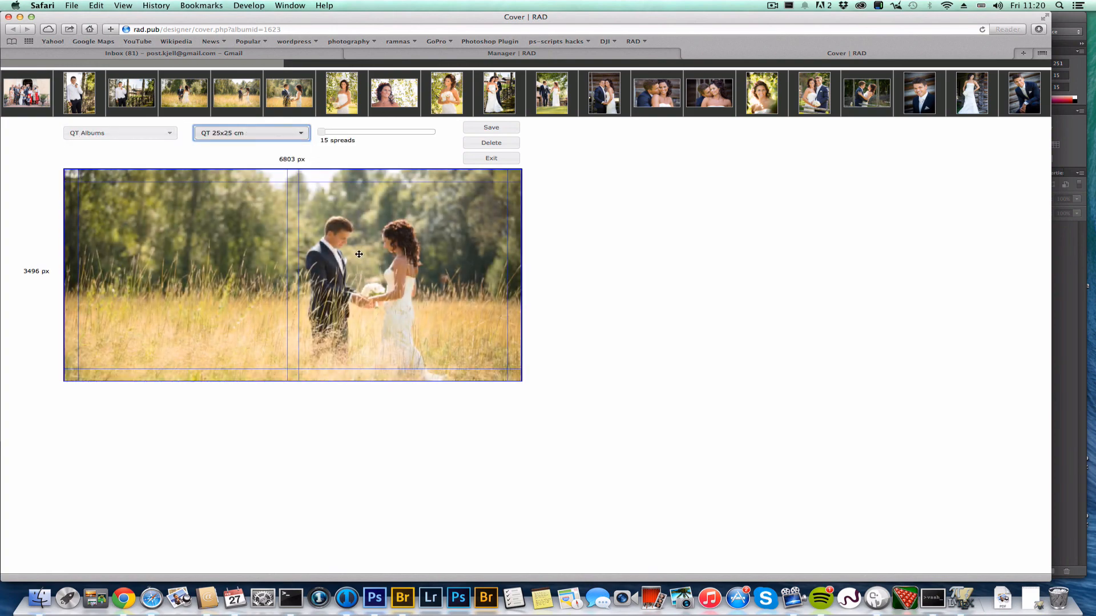
pyautogui.scroll(2, 359, 254)
pyautogui.moveTo(359, 254); pyautogui.dragTo(368, 242)
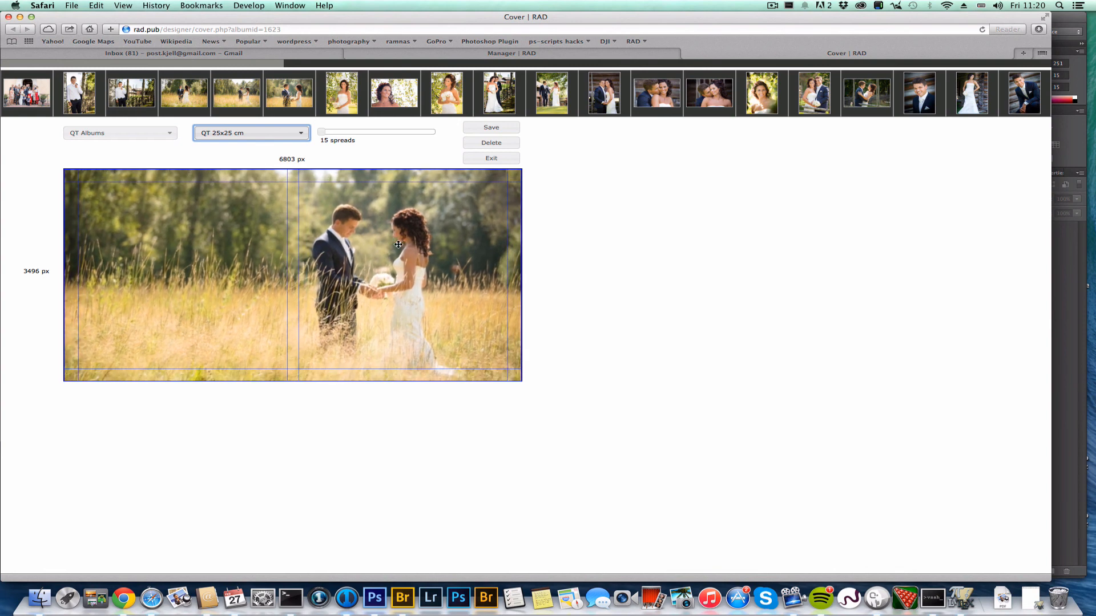
# Share the album with Anyone allowed to view and comment, and open the proofing link
pyautogui.click(481, 160)
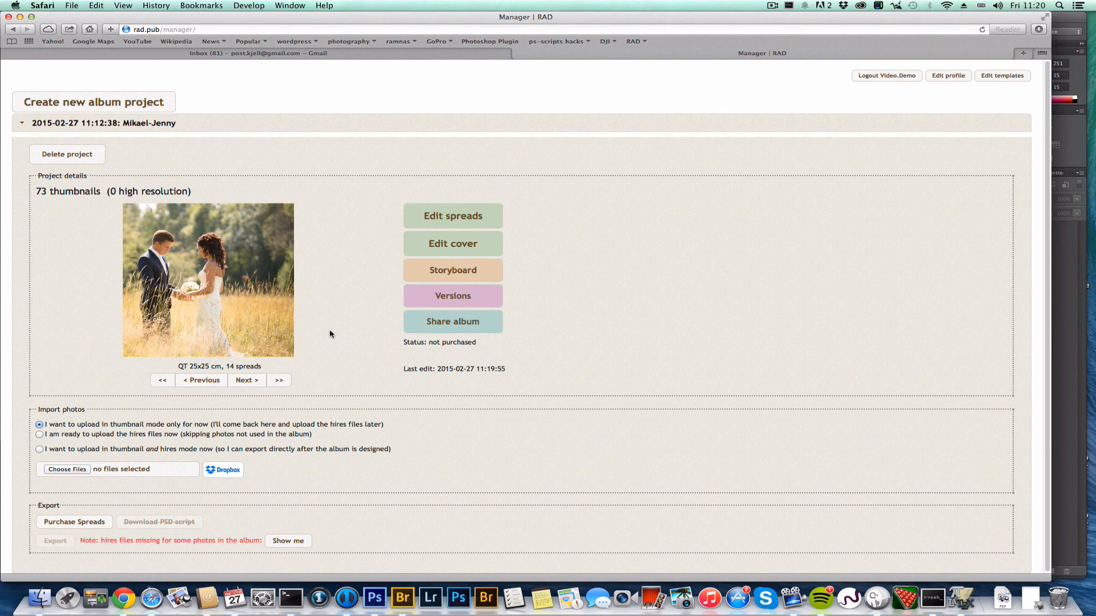
pyautogui.click(434, 330)
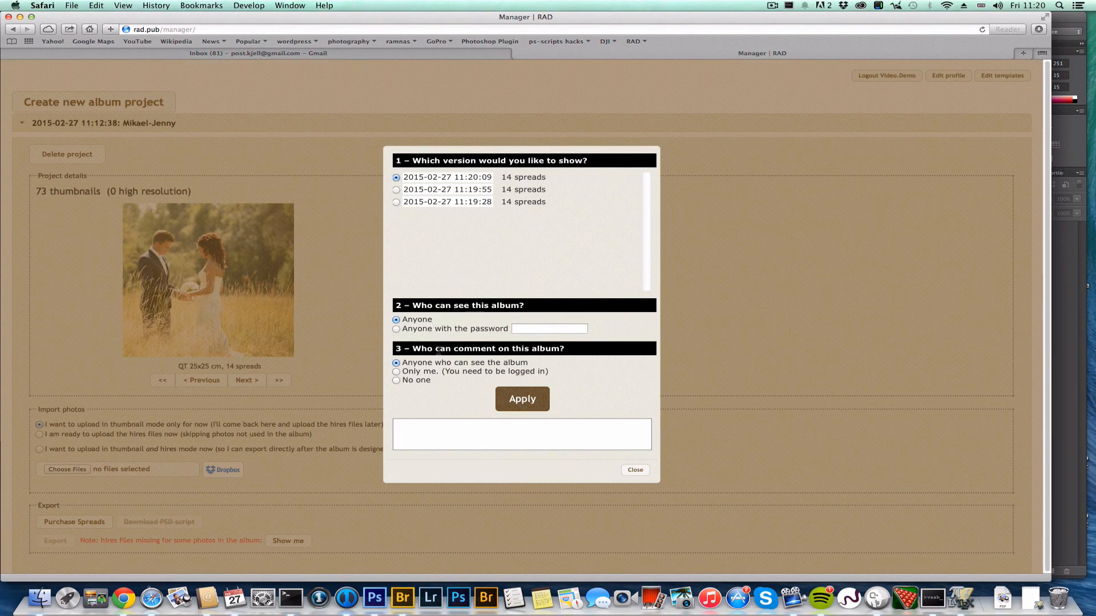
pyautogui.click(527, 399)
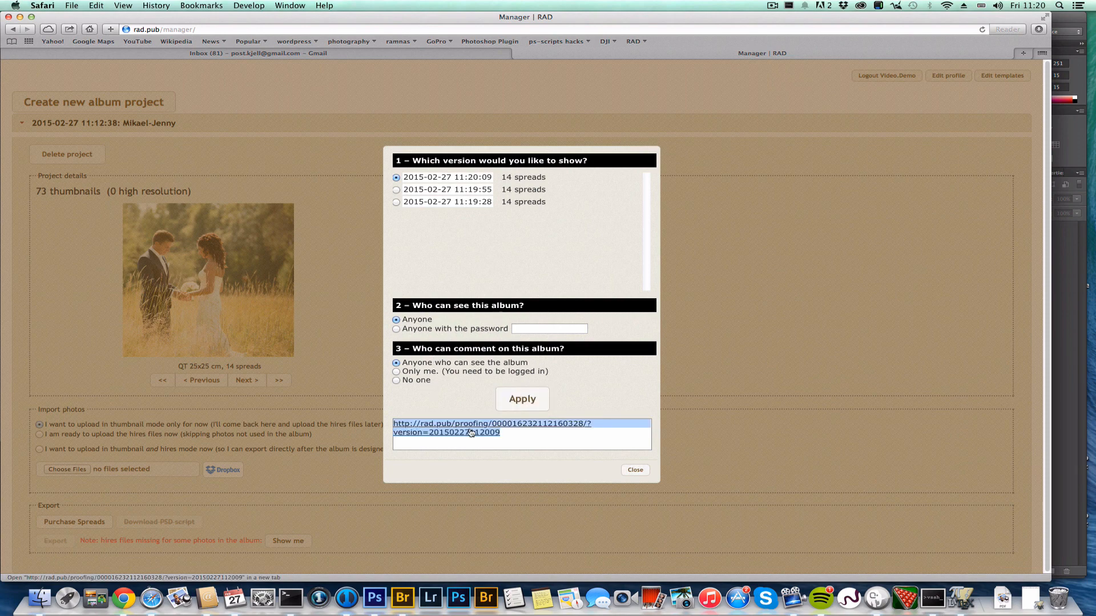
pyautogui.click(470, 432)
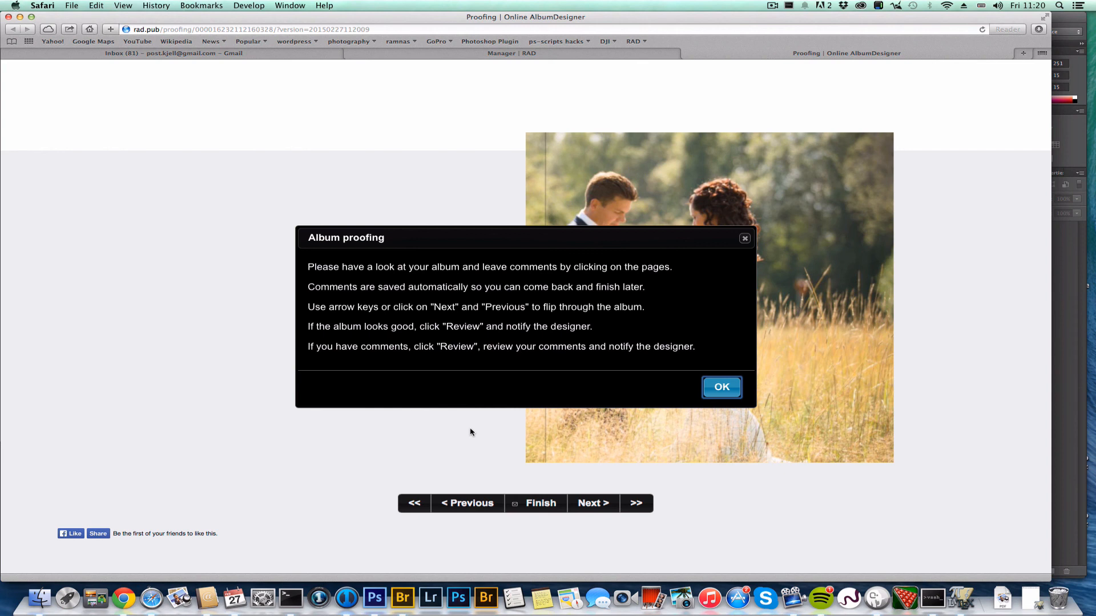
# On the first spread, comment on the couple's names title: 'Could we have this in another font'
pyautogui.click(730, 391)
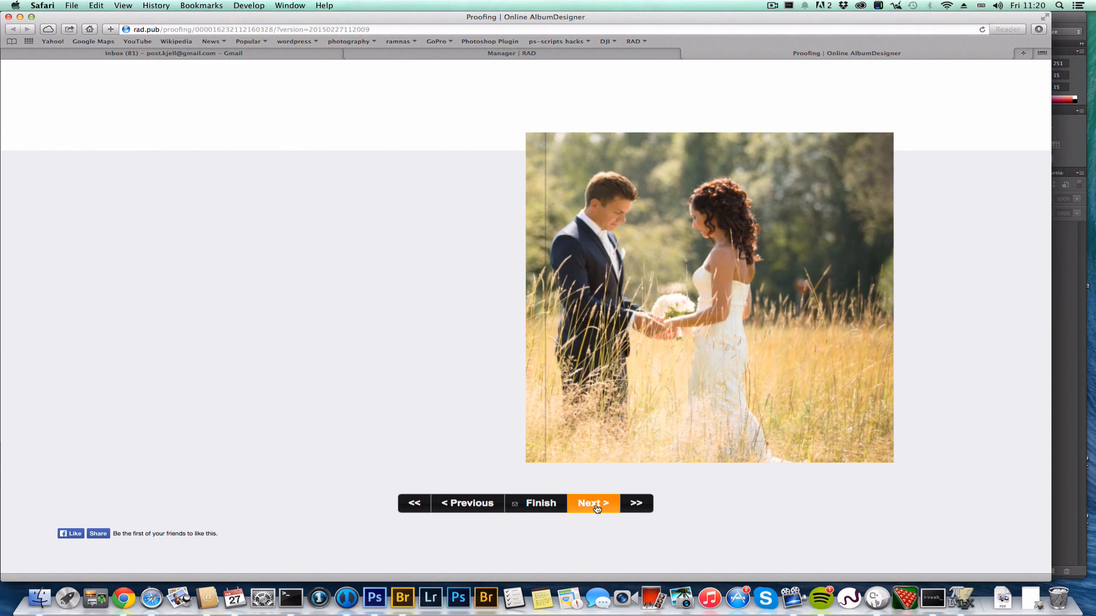
pyautogui.click(595, 504)
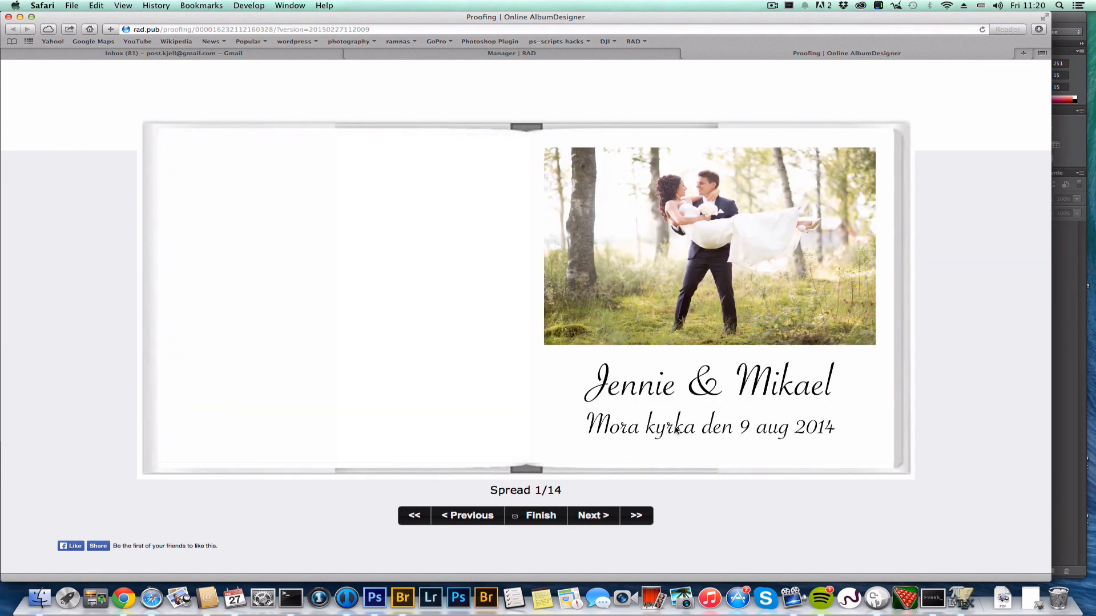
pyautogui.click(718, 391)
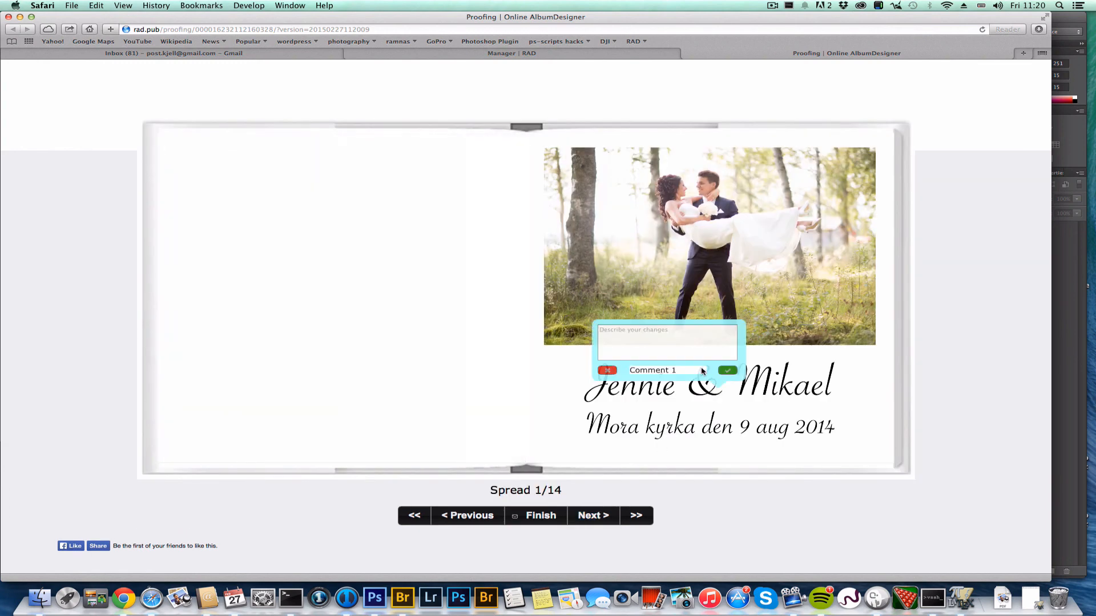
pyautogui.write('C')
pyautogui.write('ould we have this in another font please?')
pyautogui.press('Return')
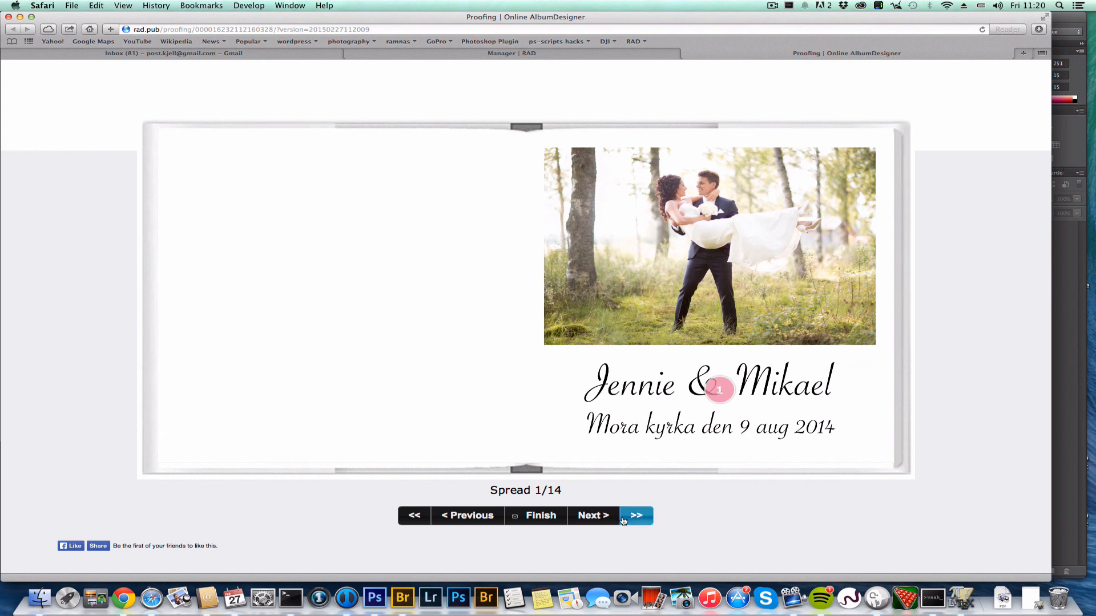
# On the next spread, comment on the left groom portrait about the space above his head
pyautogui.click(593, 516)
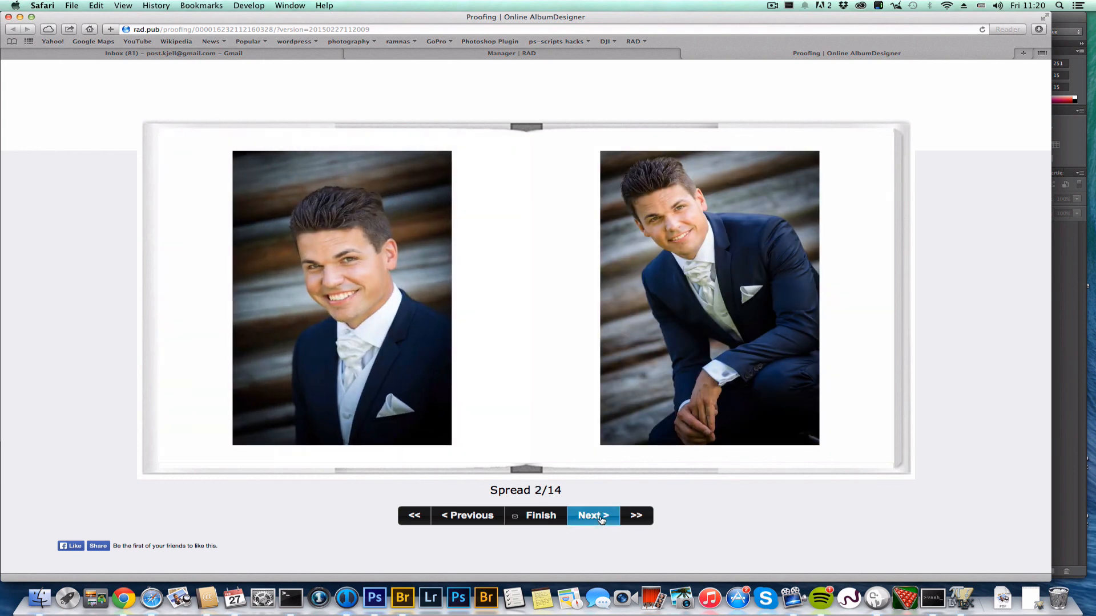
pyautogui.click(331, 170)
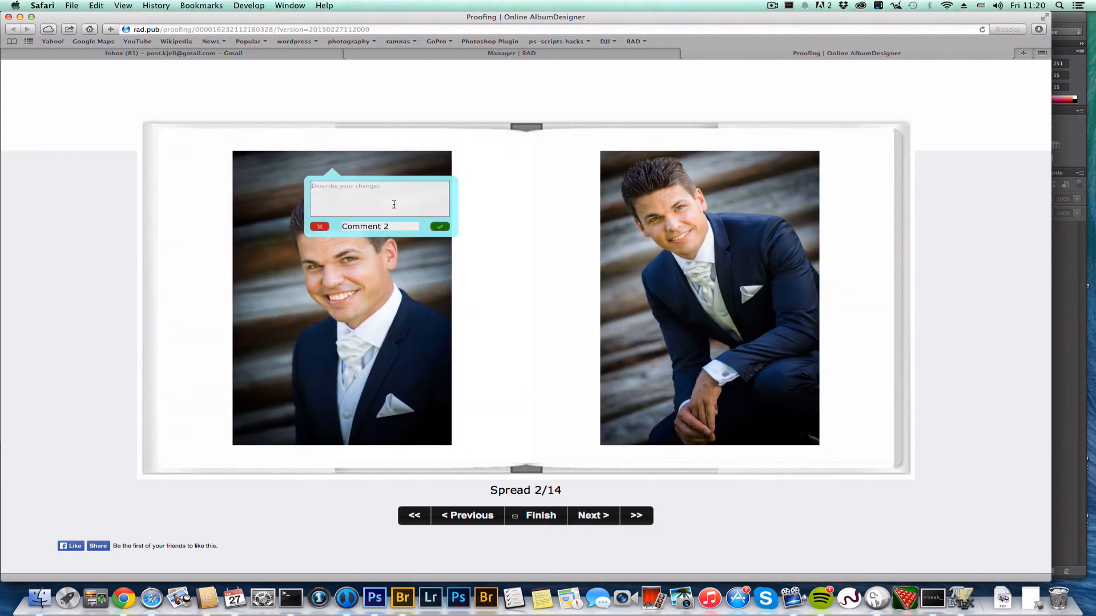
pyautogui.write('Too much space above his head')
pyautogui.press('Return')
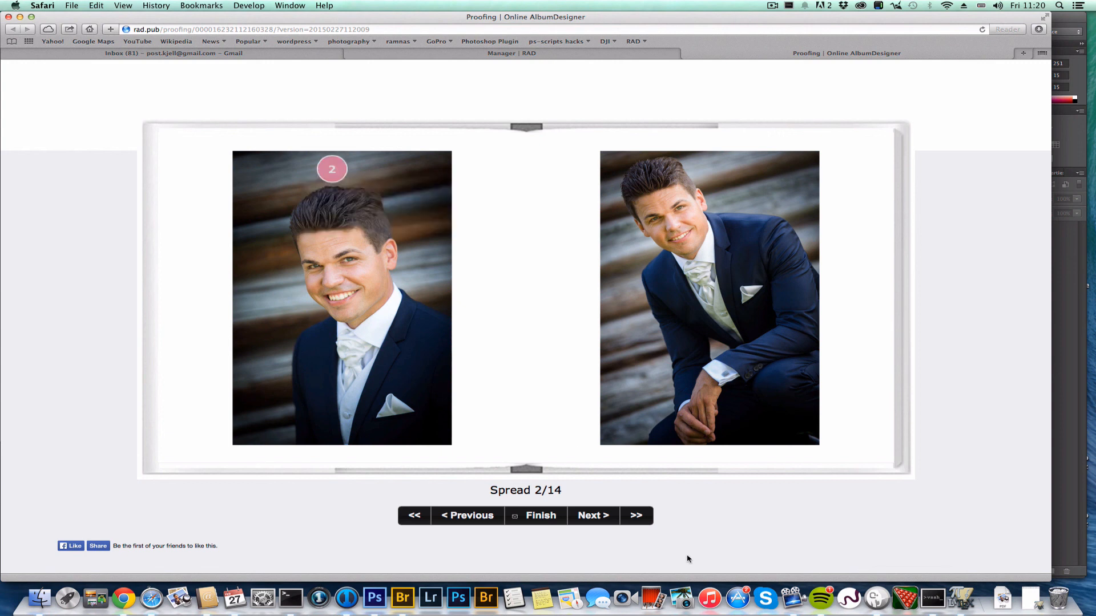
# Pin comment 3 between spread 4's photos, asking to swap them
pyautogui.click(591, 517)
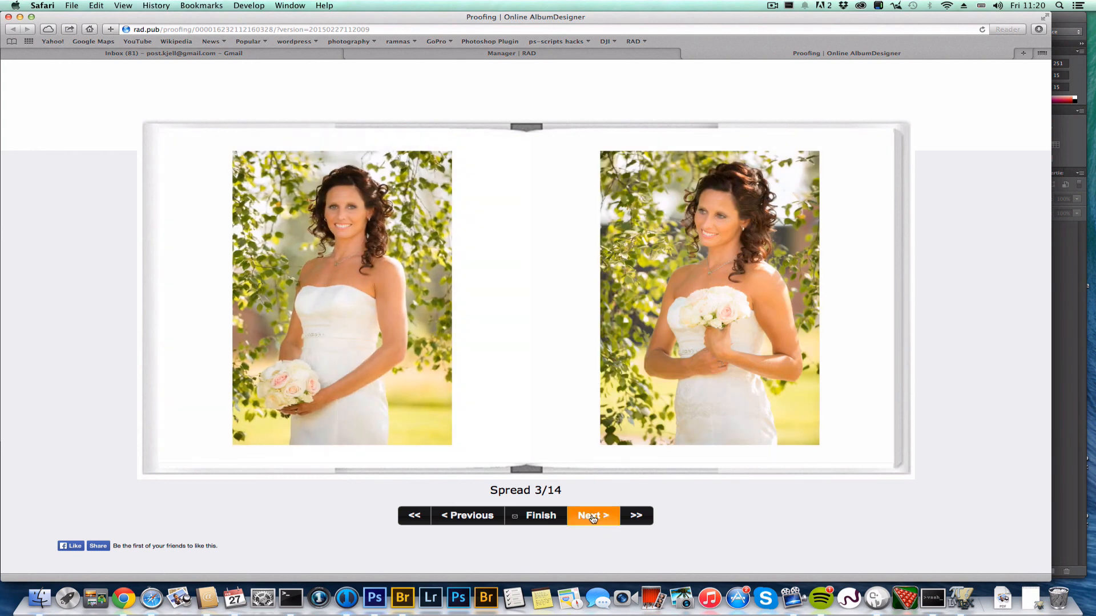
pyautogui.click(591, 517)
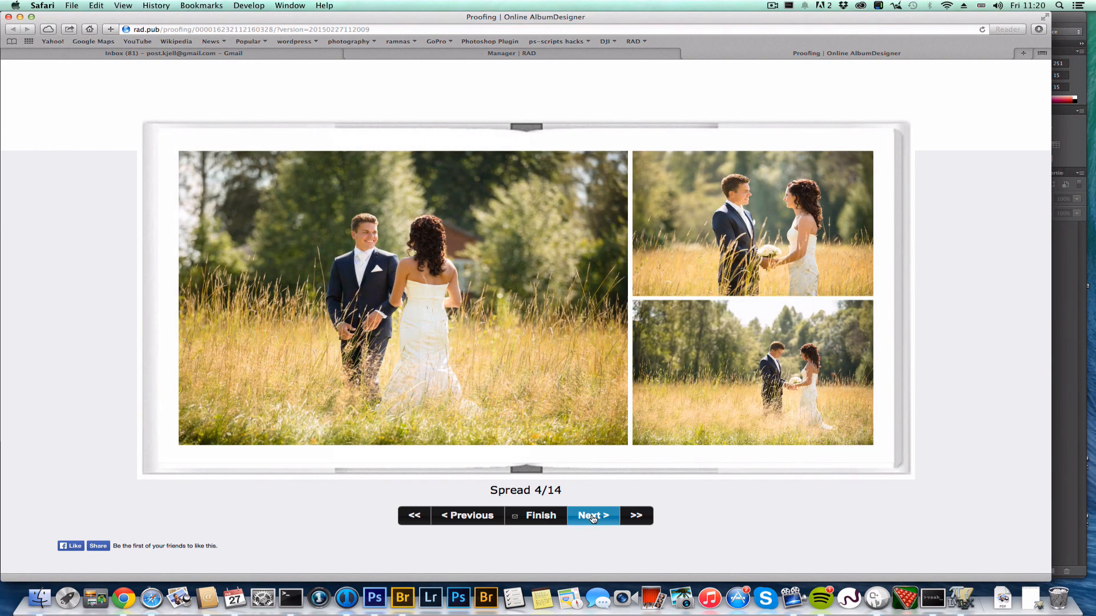
pyautogui.click(631, 201)
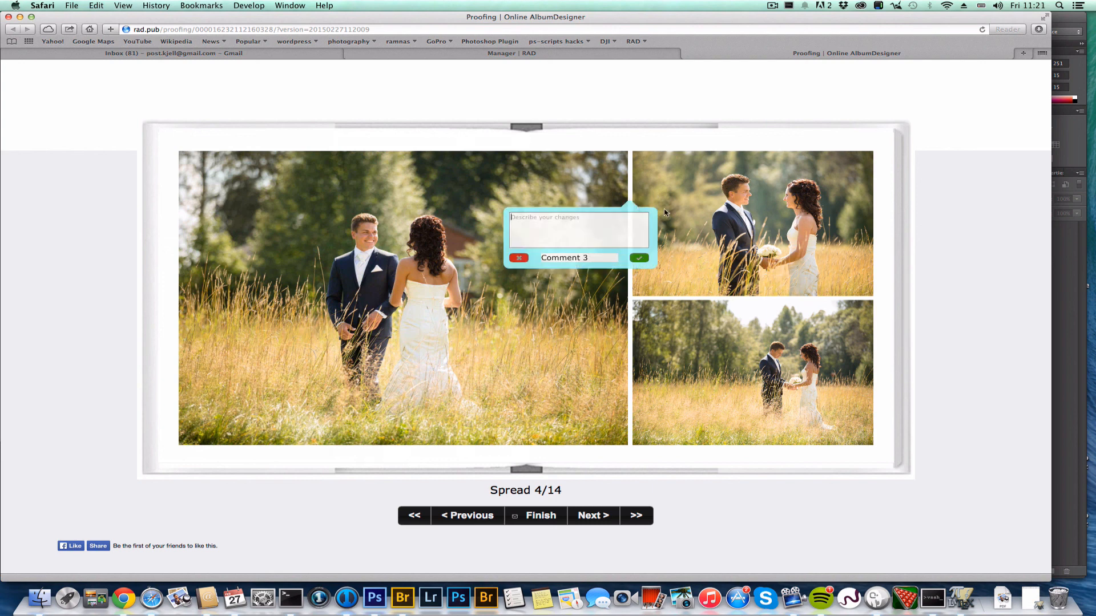
pyautogui.write('Sw')
pyautogui.press('Return')
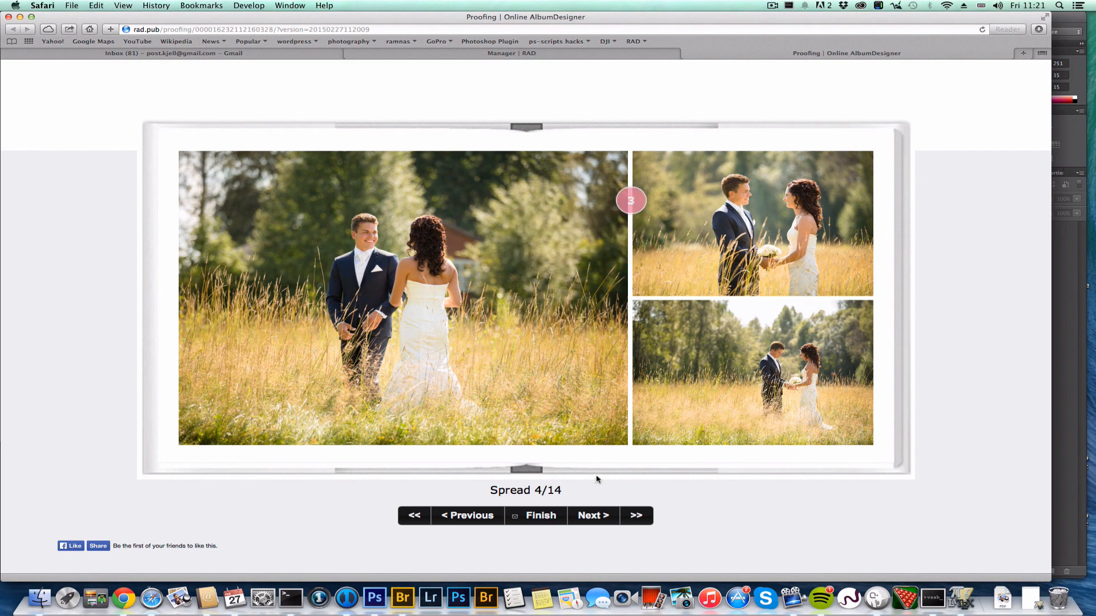
# Add a white background comment on spread 6's black page and finish proofing
pyautogui.click(591, 521)
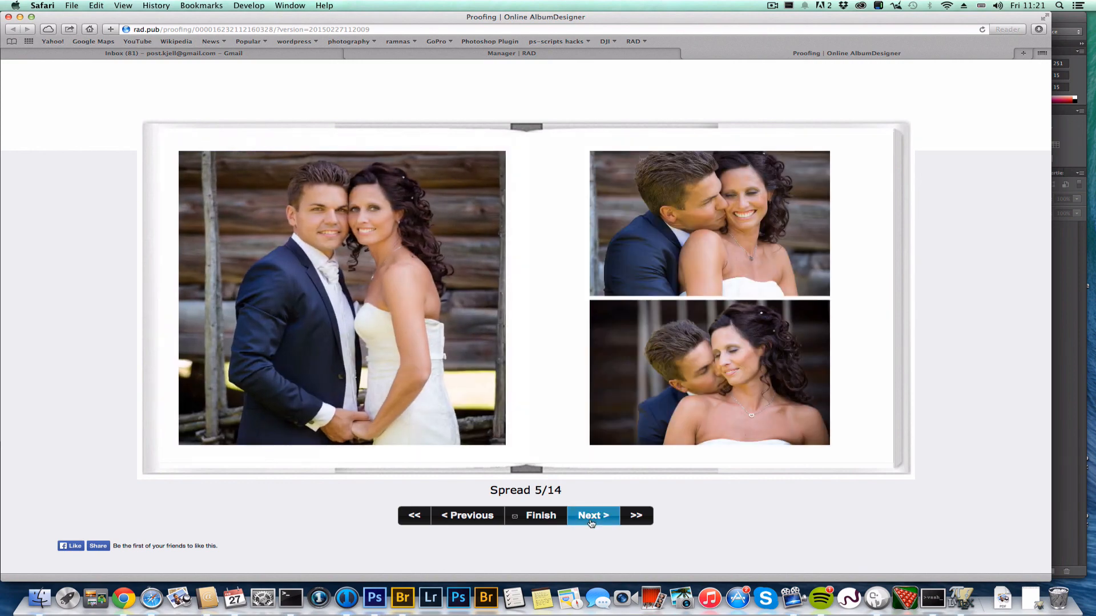
pyautogui.click(591, 522)
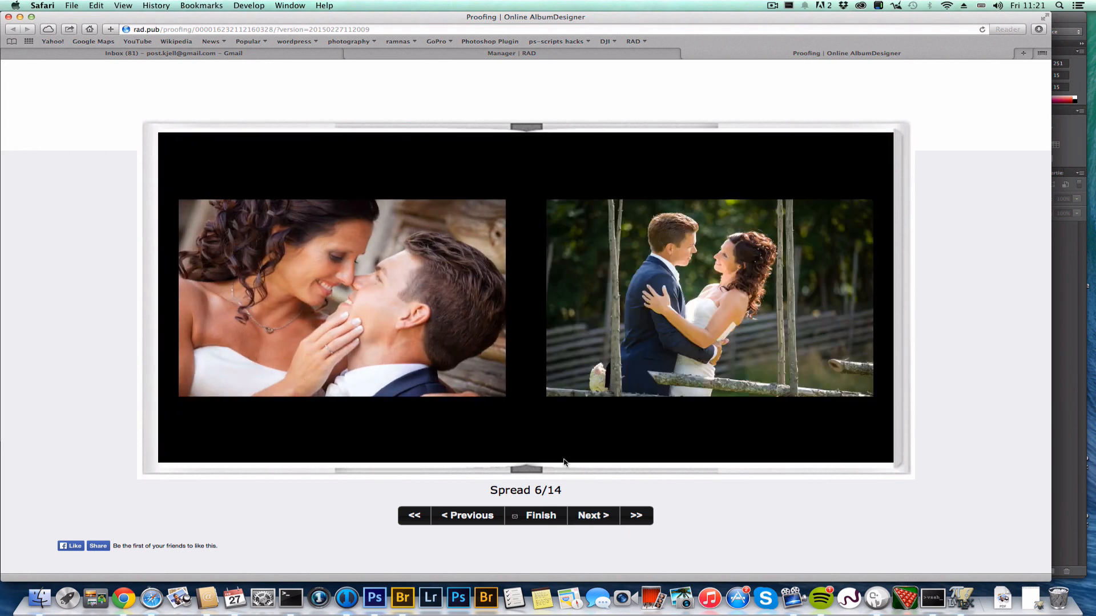
pyautogui.click(541, 430)
pyautogui.write('White backgroun')
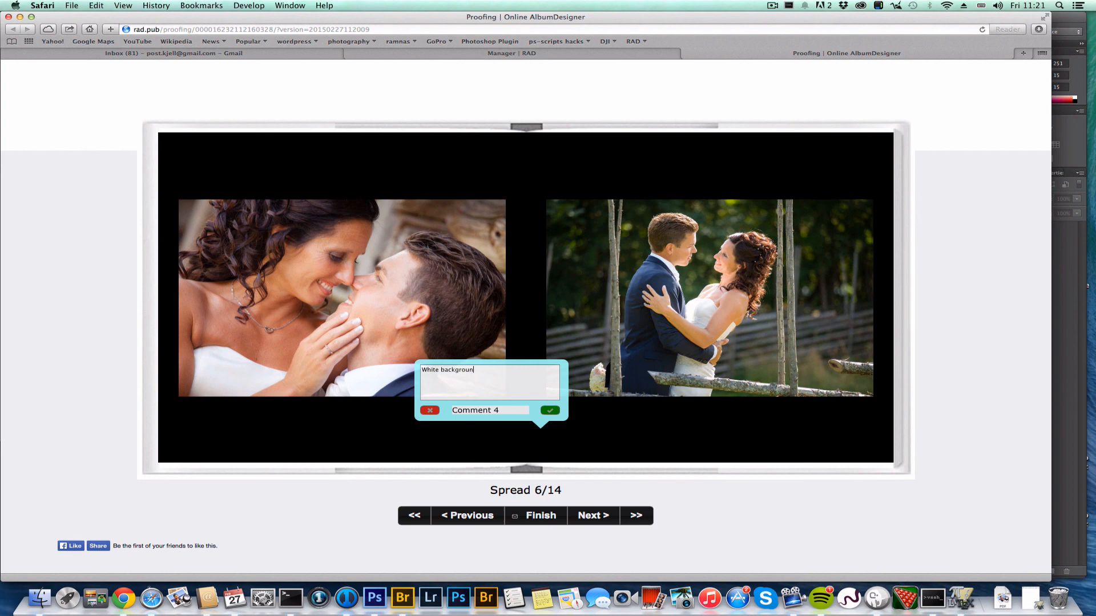
pyautogui.press('Return')
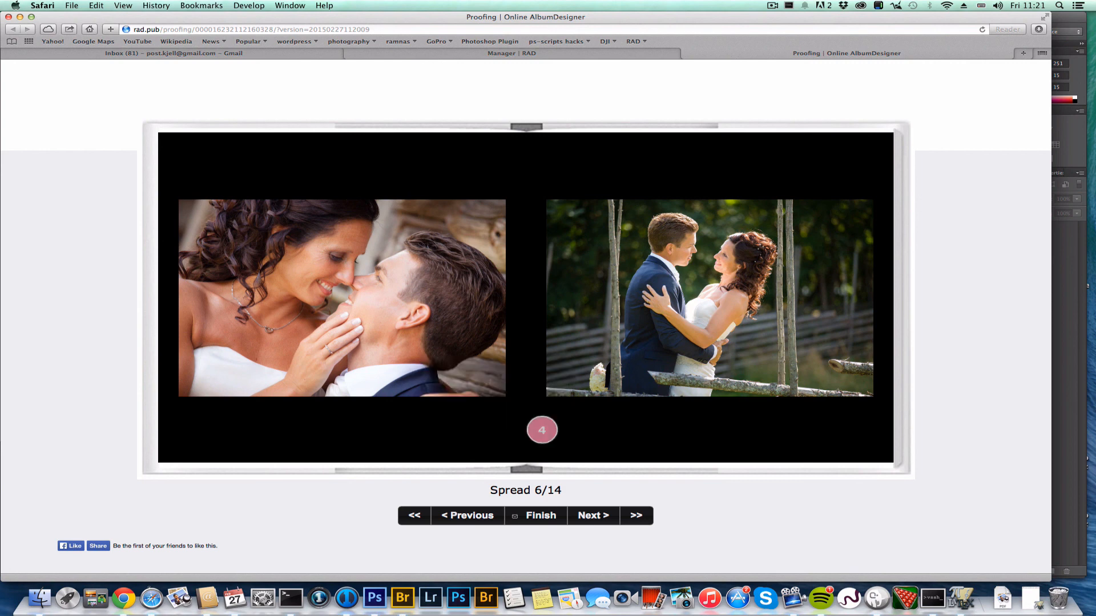
pyautogui.click(546, 517)
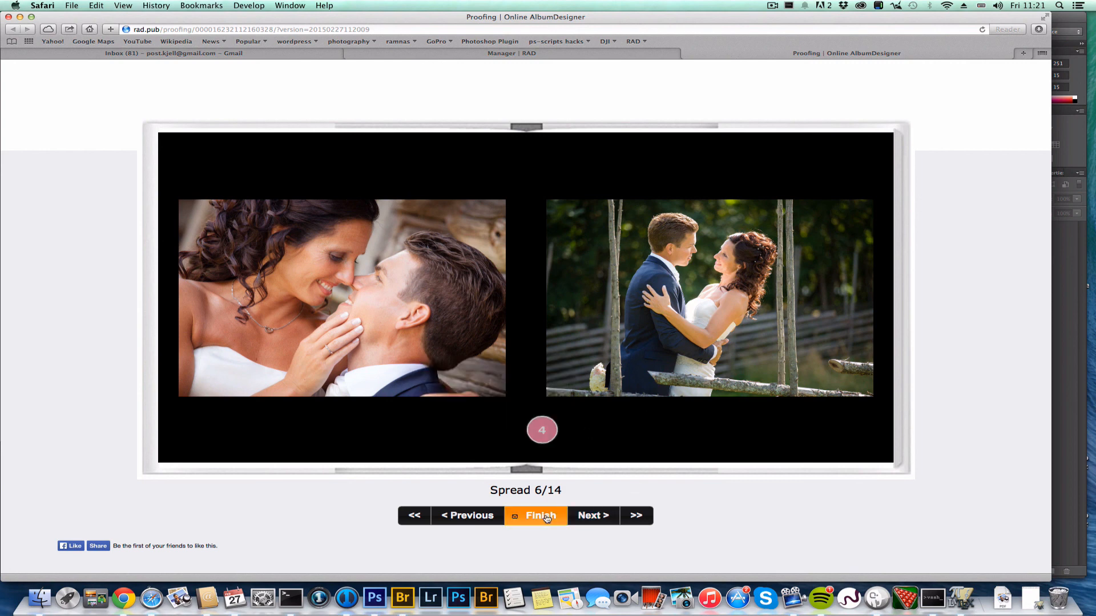
# Review the comments summary, then submit all the proofing comments
pyautogui.scroll(-10, 866, 336)
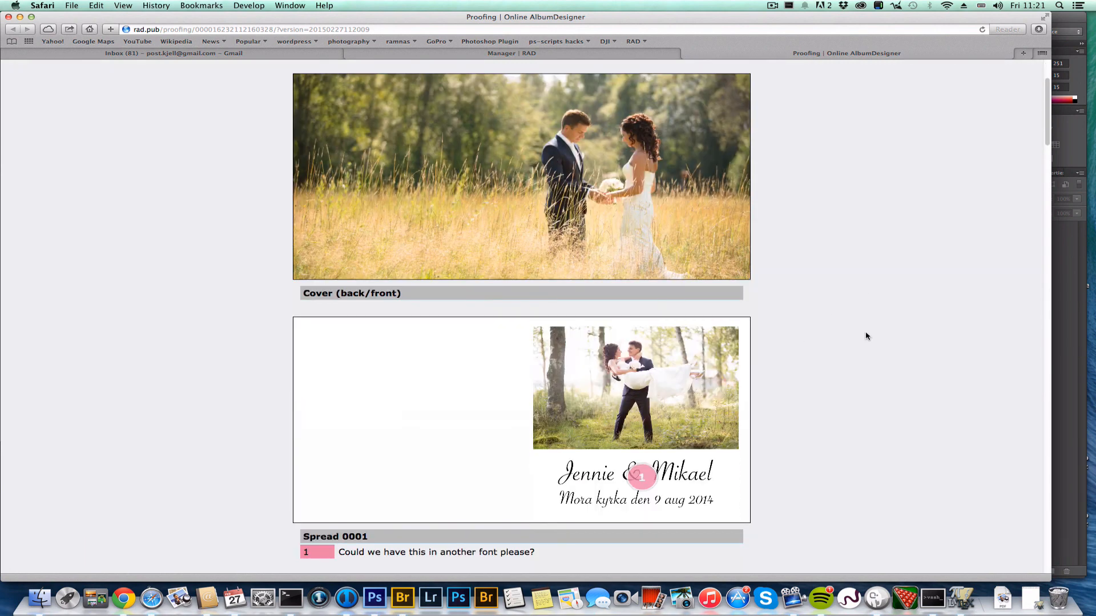
pyautogui.scroll(-15, 866, 336)
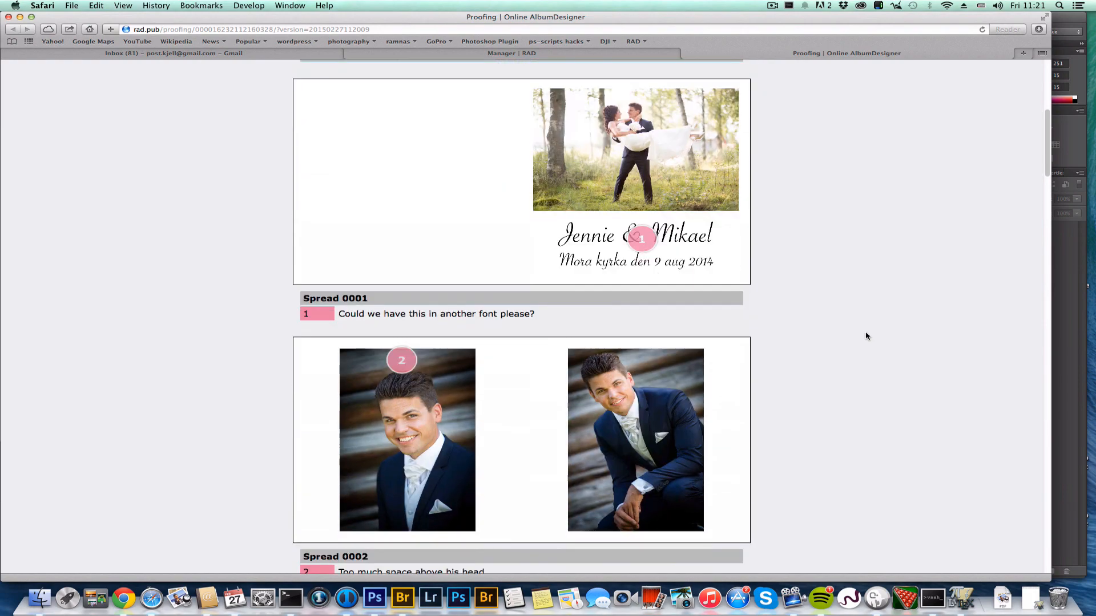
pyautogui.scroll(-15, 866, 336)
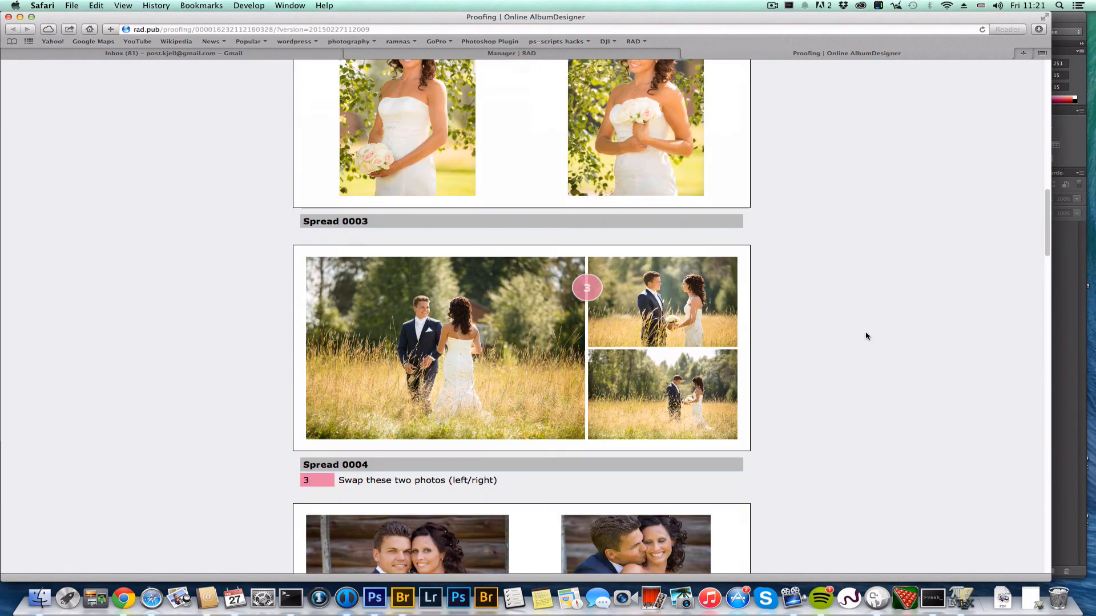
pyautogui.scroll(-20, 866, 336)
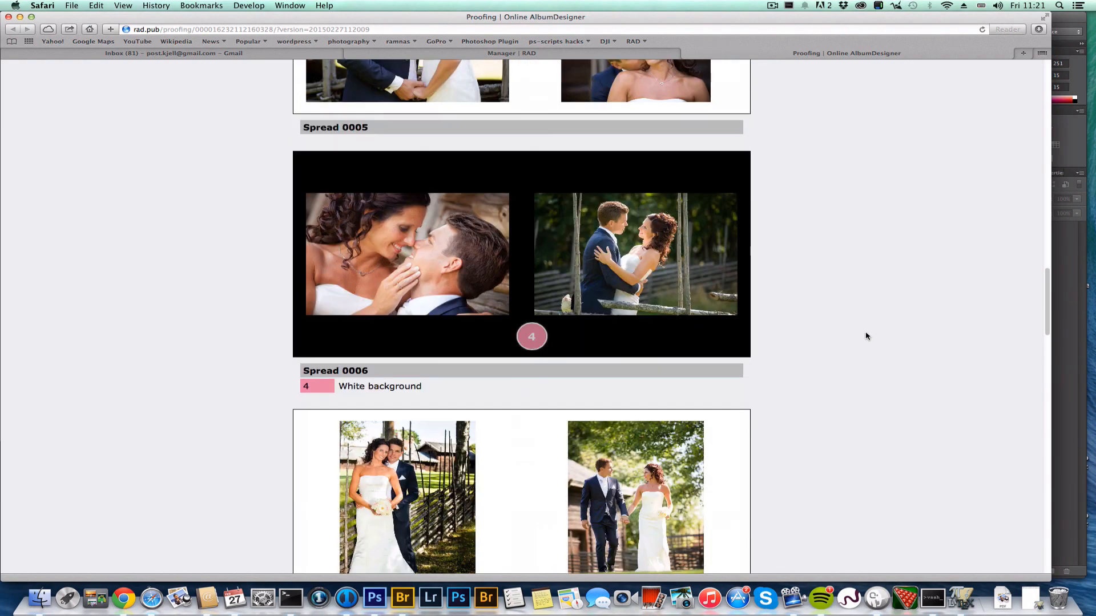
pyautogui.scroll(-20, 866, 337)
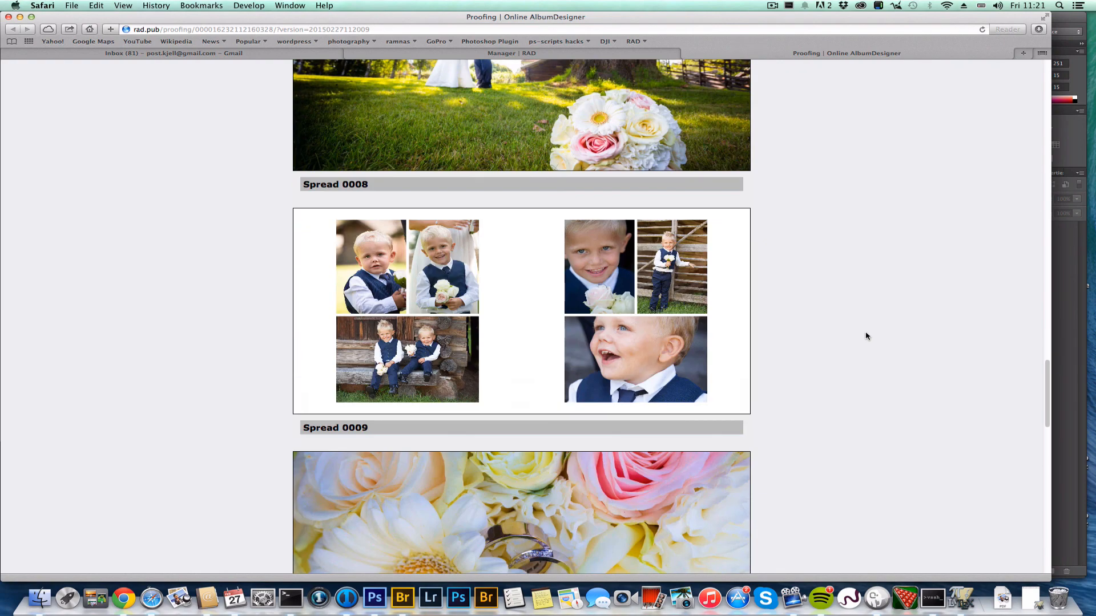
pyautogui.scroll(-12, 866, 336)
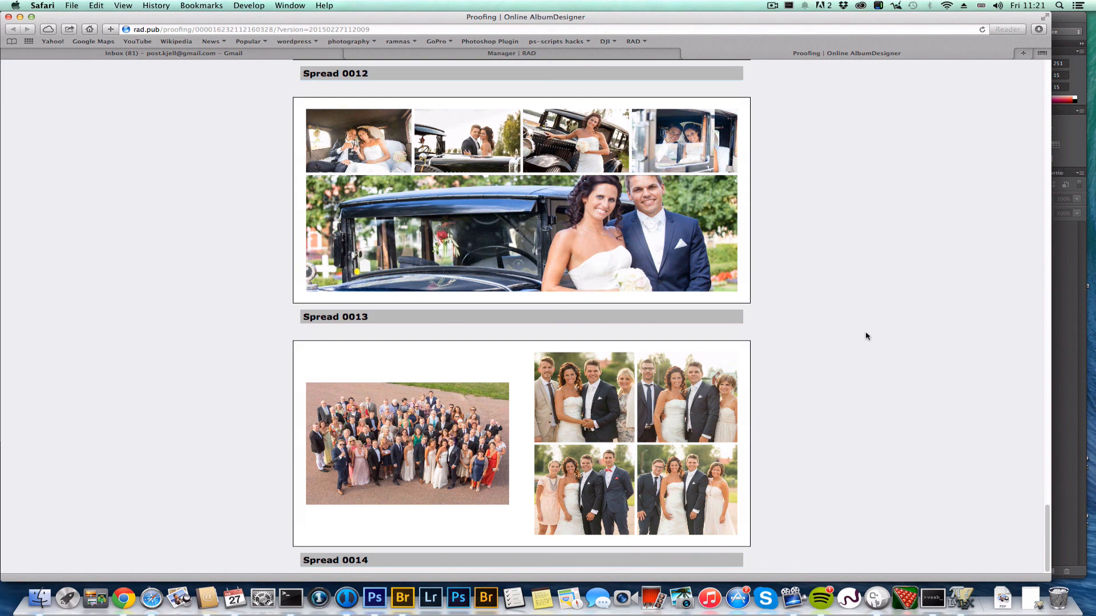
pyautogui.scroll(20, 866, 337)
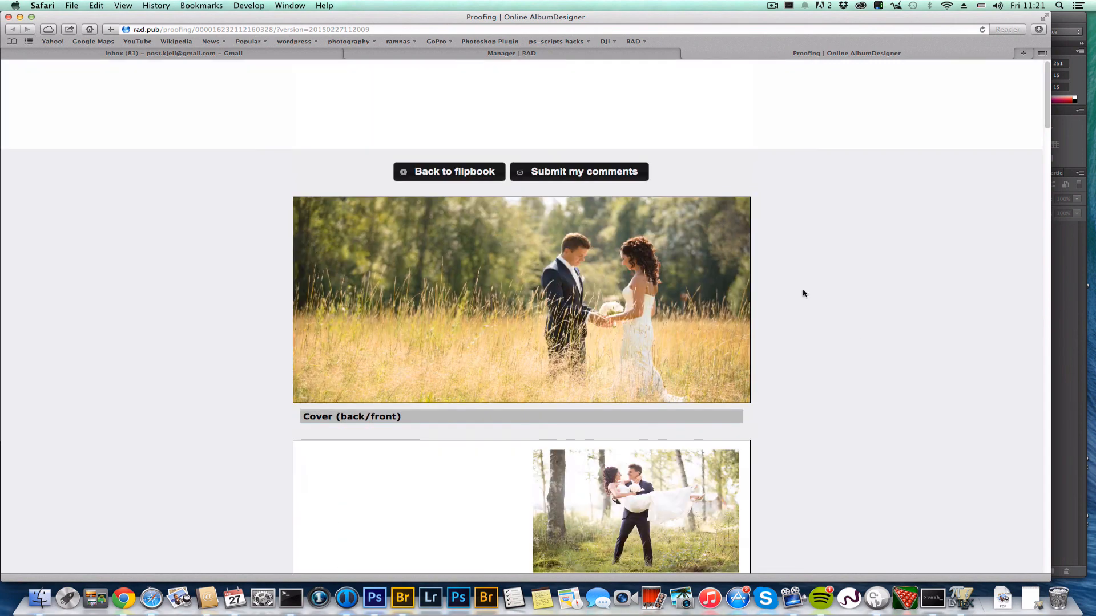
pyautogui.click(586, 177)
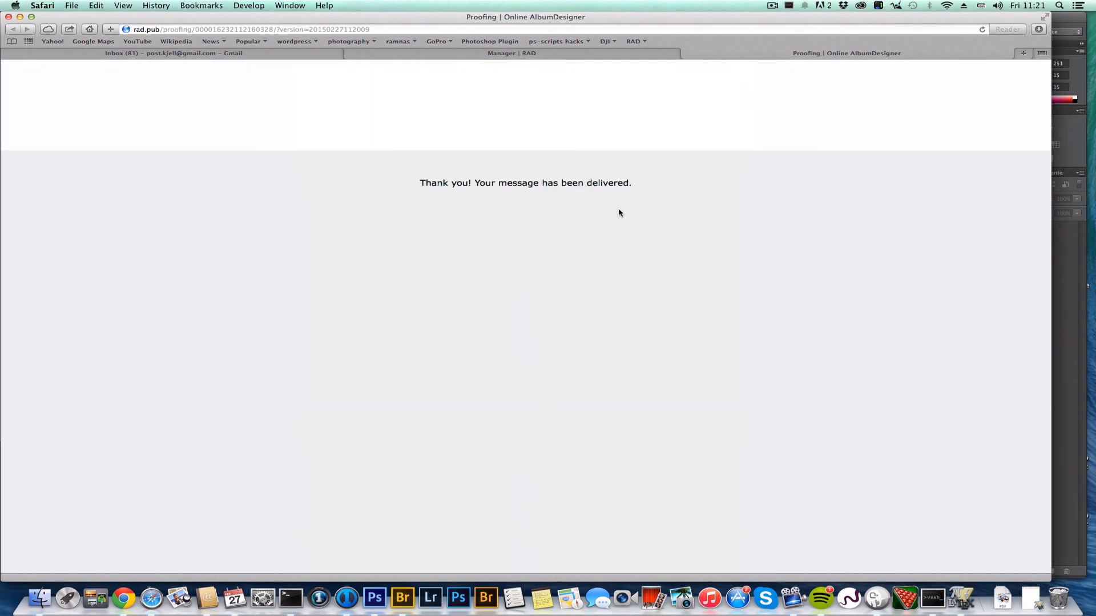
# Return to the album project manager and start purchasing the spreads
pyautogui.click(532, 53)
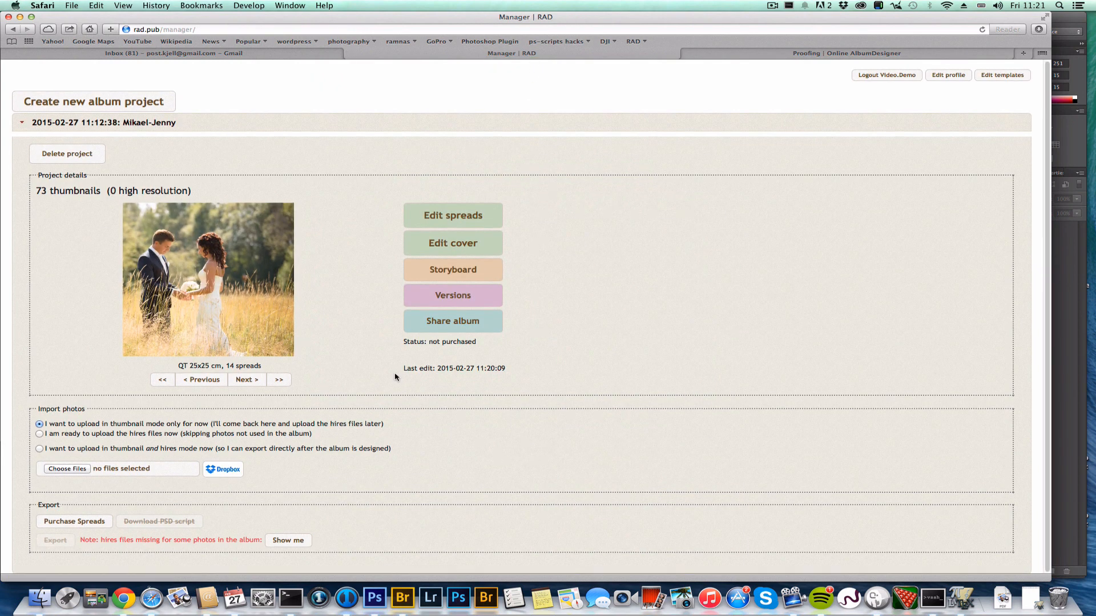
pyautogui.click(75, 522)
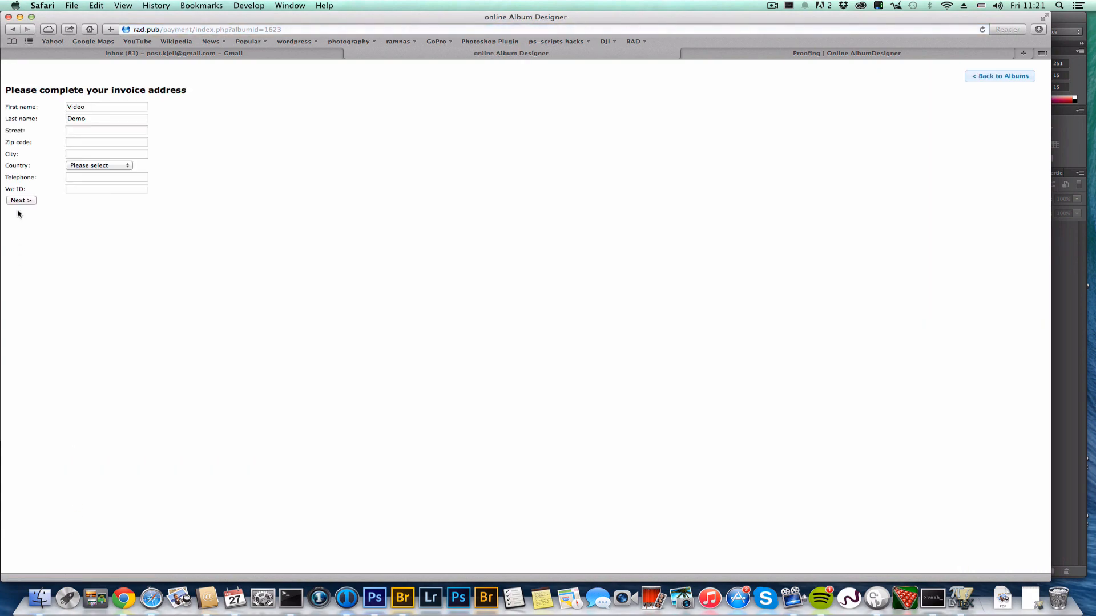
pyautogui.click(773, 6)
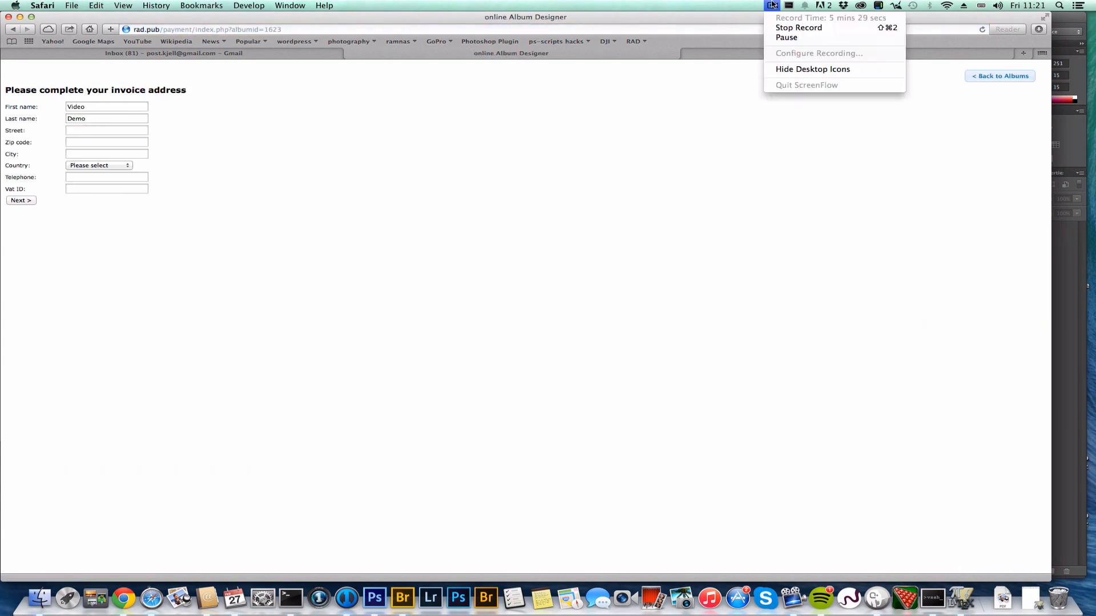
pyautogui.click(786, 38)
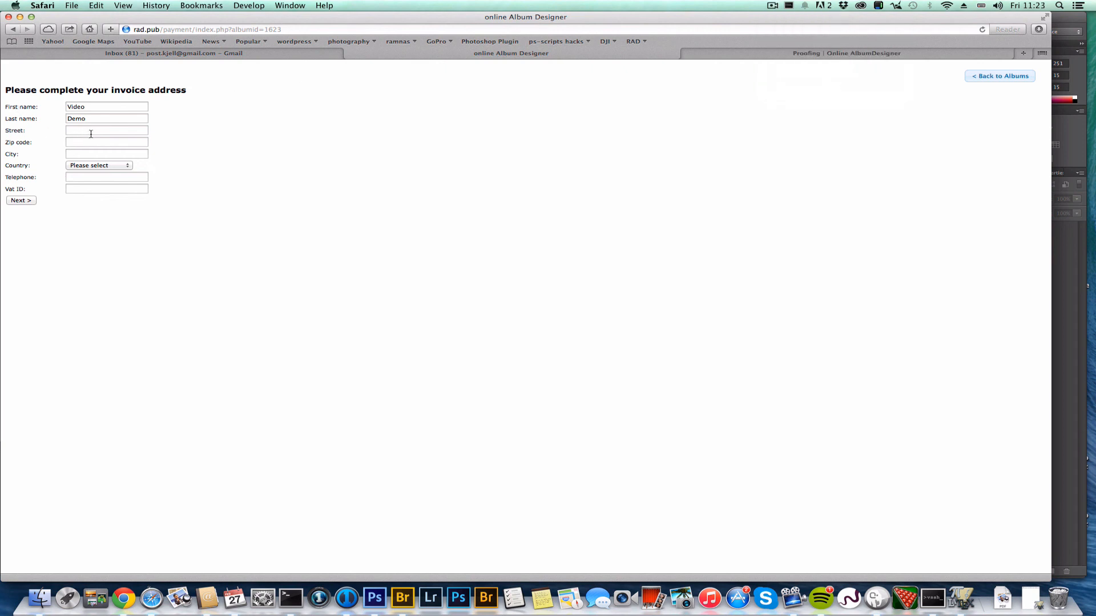
# Enter the invoice street address and city
pyautogui.click(95, 131)
pyautogui.press('Tab')
pyautogui.press('Tab')
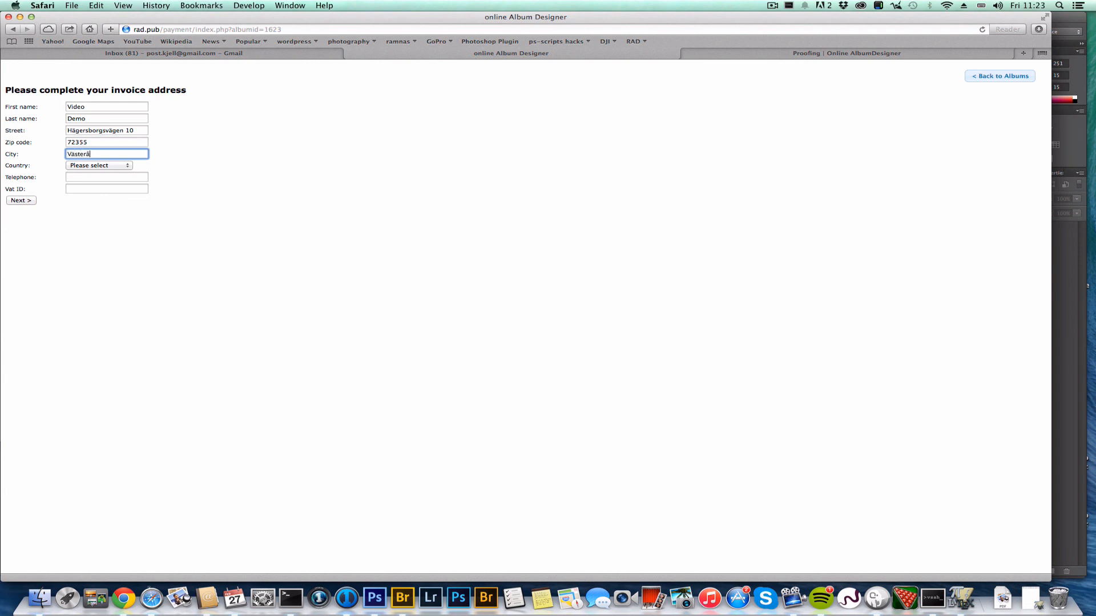
pyautogui.write('Västerås')
pyautogui.click(250, 179)
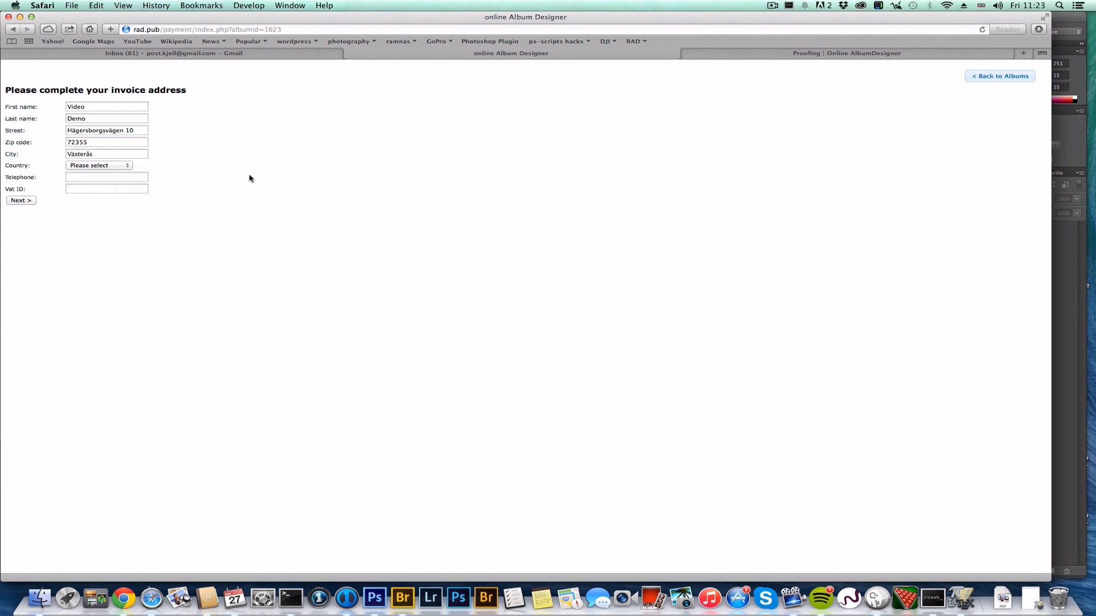
# Set the country to Sweden, add the telephone number, and submit the invoice address
pyautogui.click(125, 165)
pyautogui.click(109, 173)
pyautogui.click(107, 178)
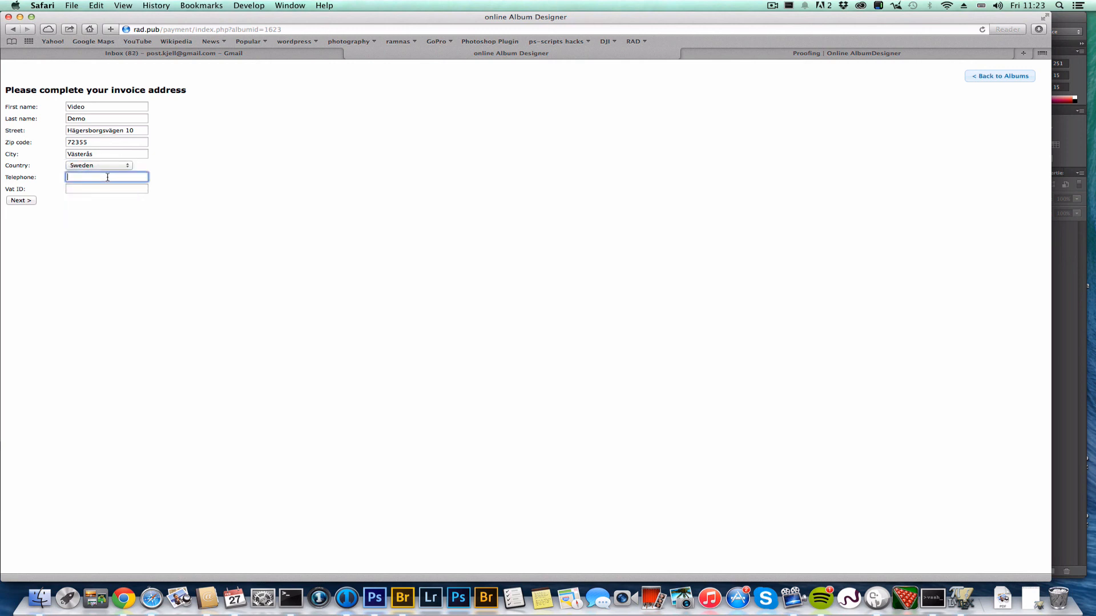
pyautogui.press('Tab')
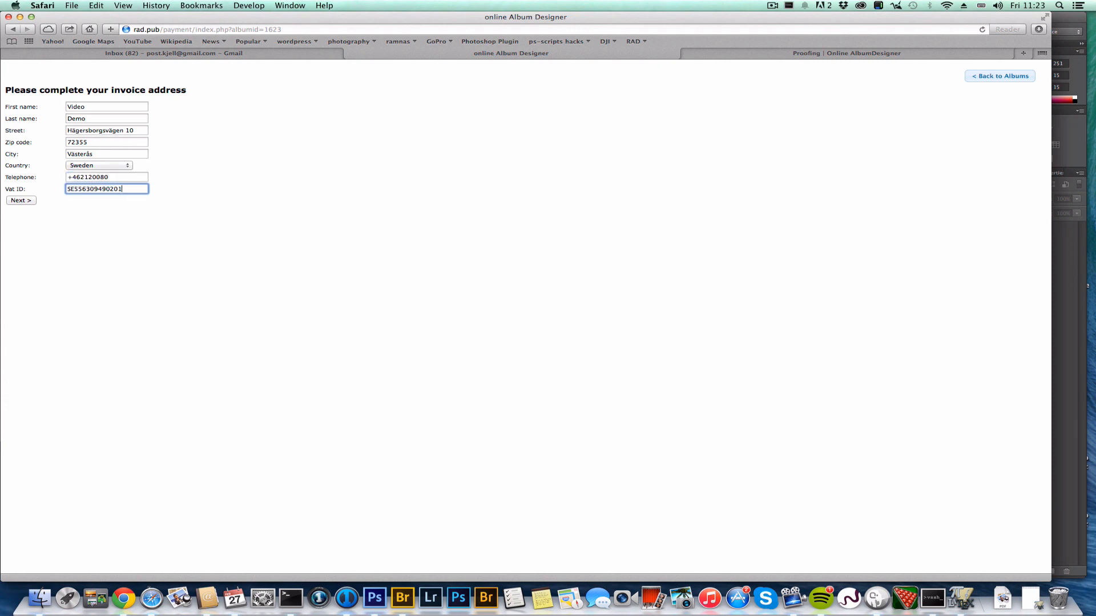
pyautogui.click(23, 201)
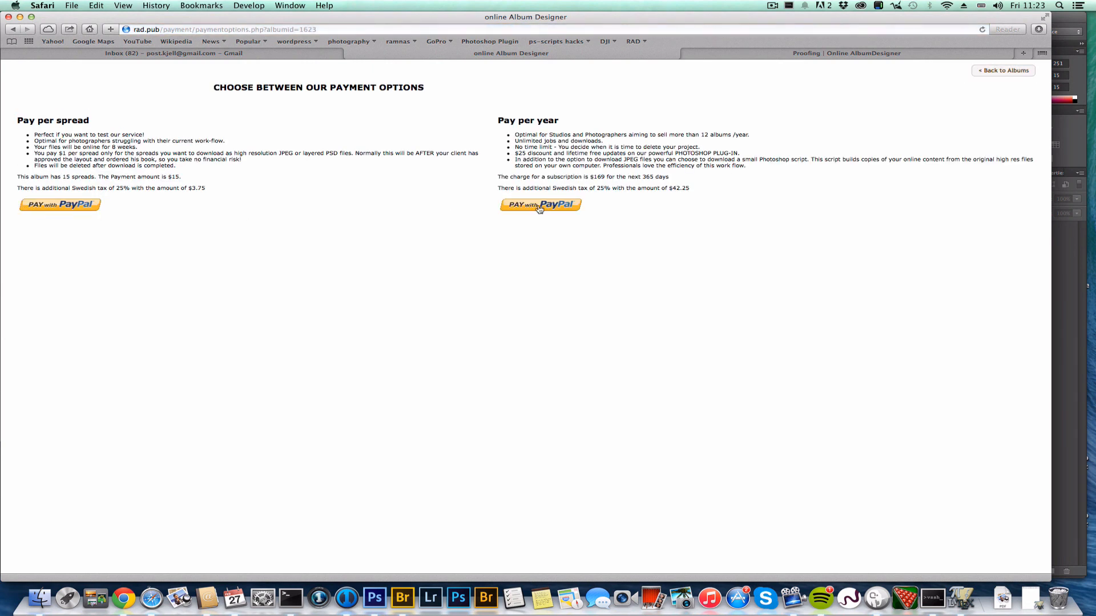
# Pay with the pay-per-year PayPal option and reload the manager to show the purchase
pyautogui.click(539, 207)
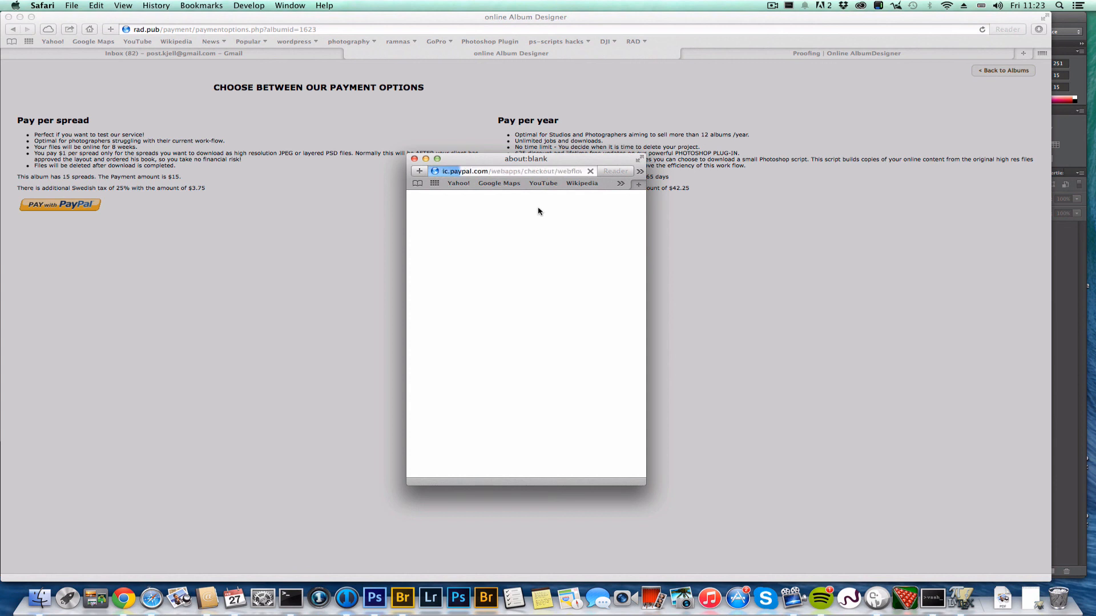
pyautogui.click(772, 6)
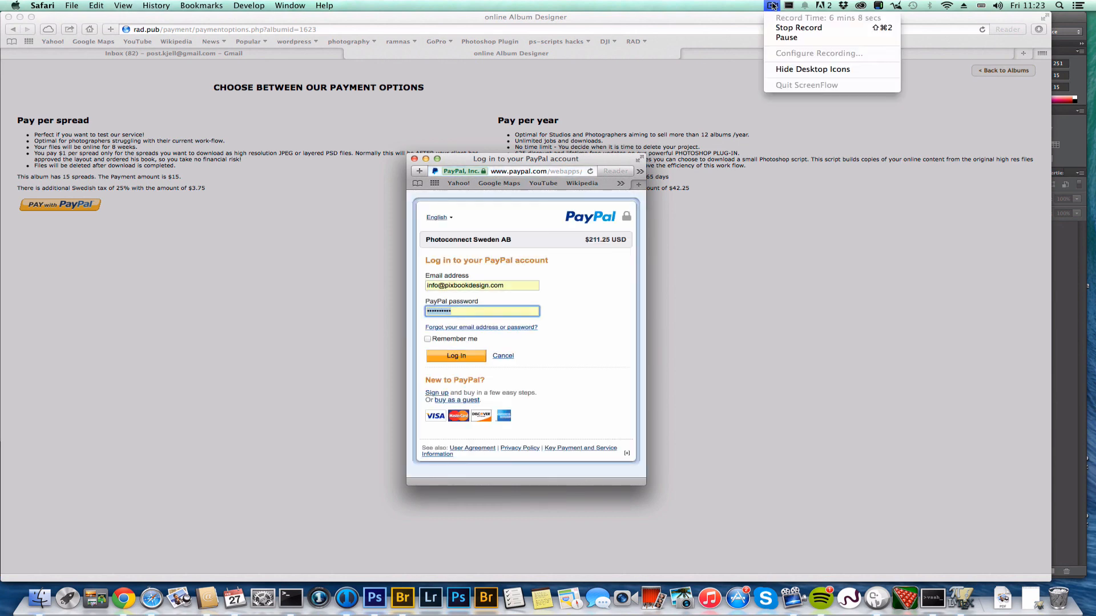
pyautogui.click(786, 38)
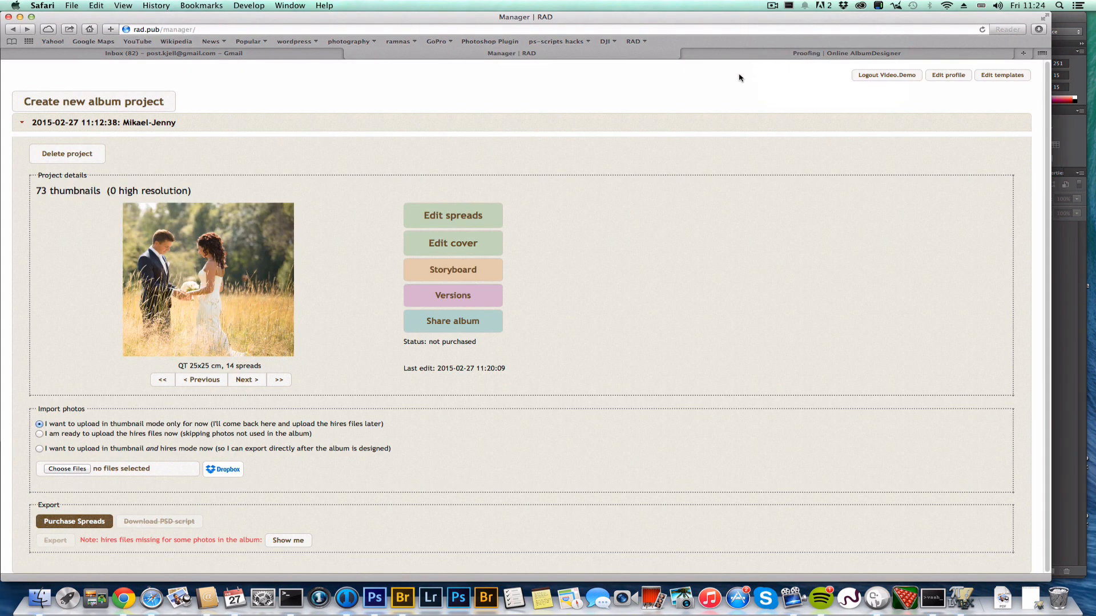
pyautogui.press('super+r')
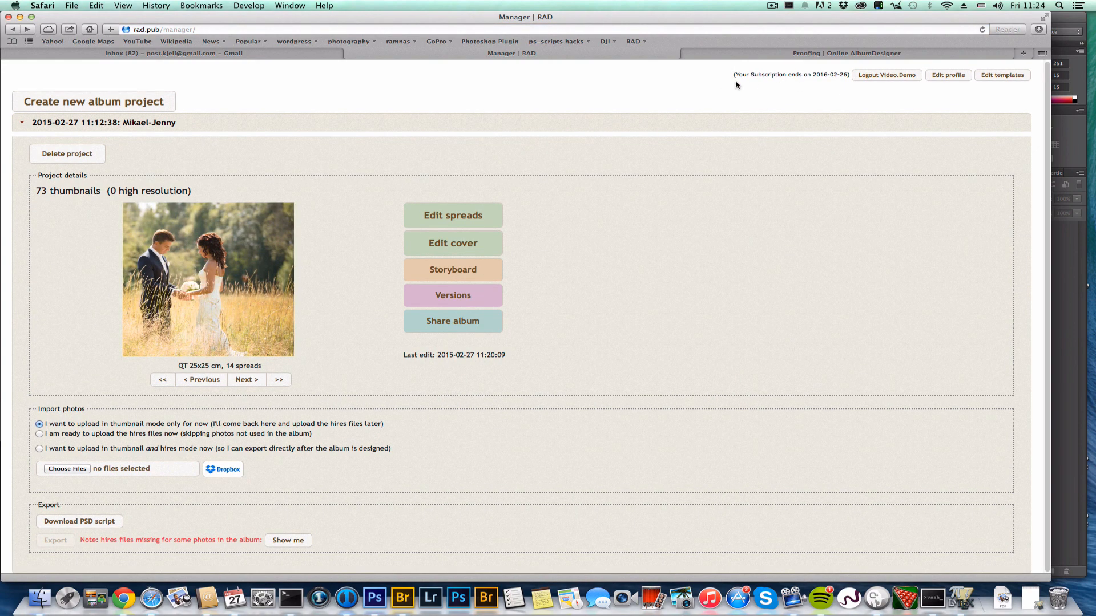
# Download the Photoshop export script and run it from the recent downloads
pyautogui.click(93, 523)
pyautogui.click(1003, 598)
pyautogui.click(1003, 578)
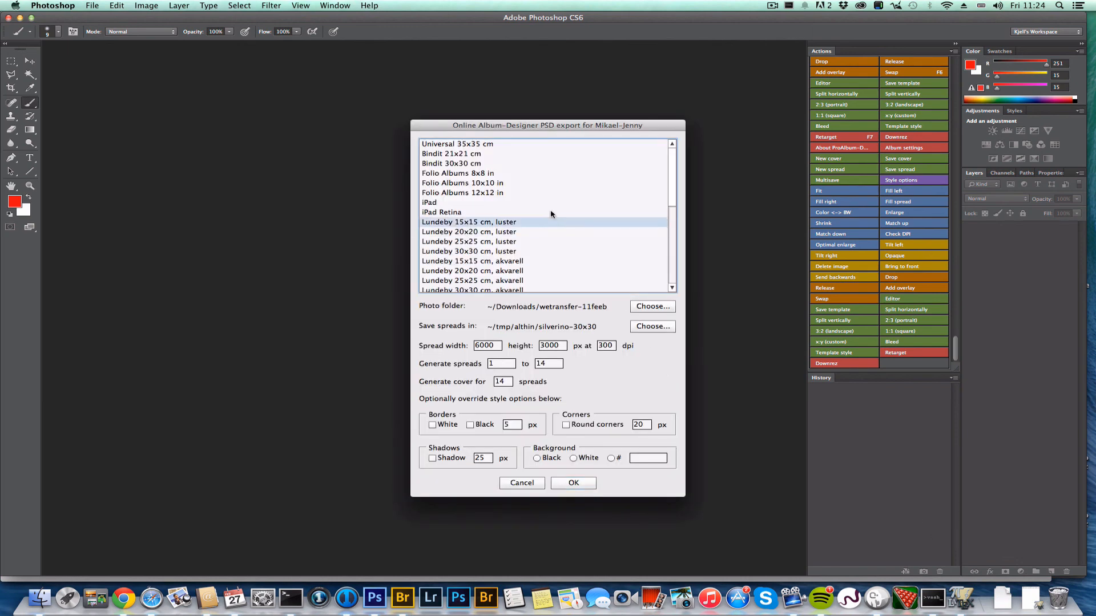
# Set the photo source folder to Dropbox/JM-selected/JPEG
pyautogui.click(645, 306)
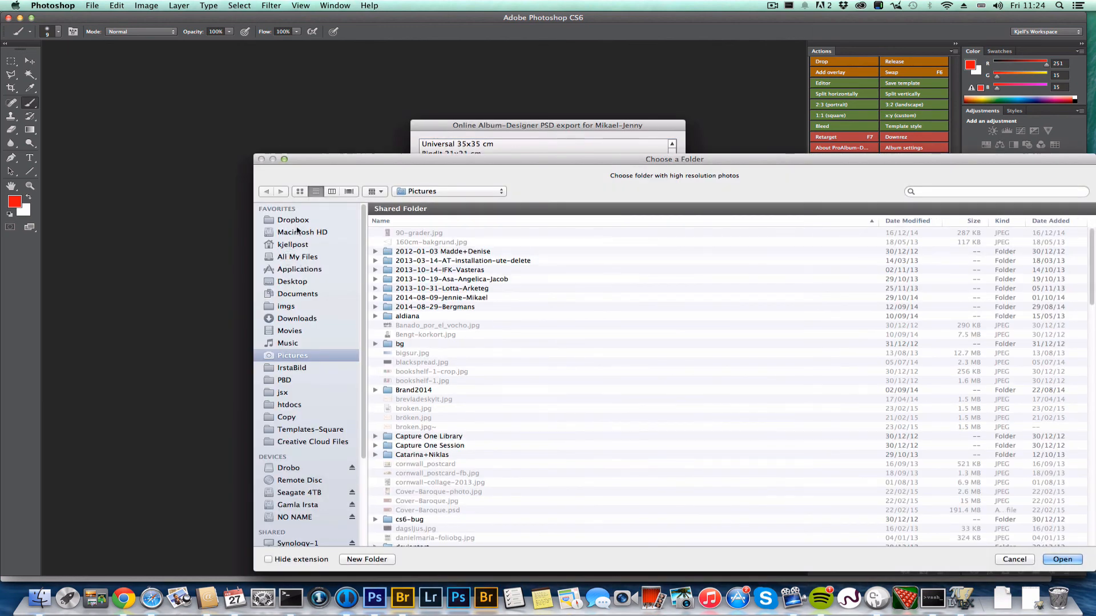
pyautogui.click(293, 220)
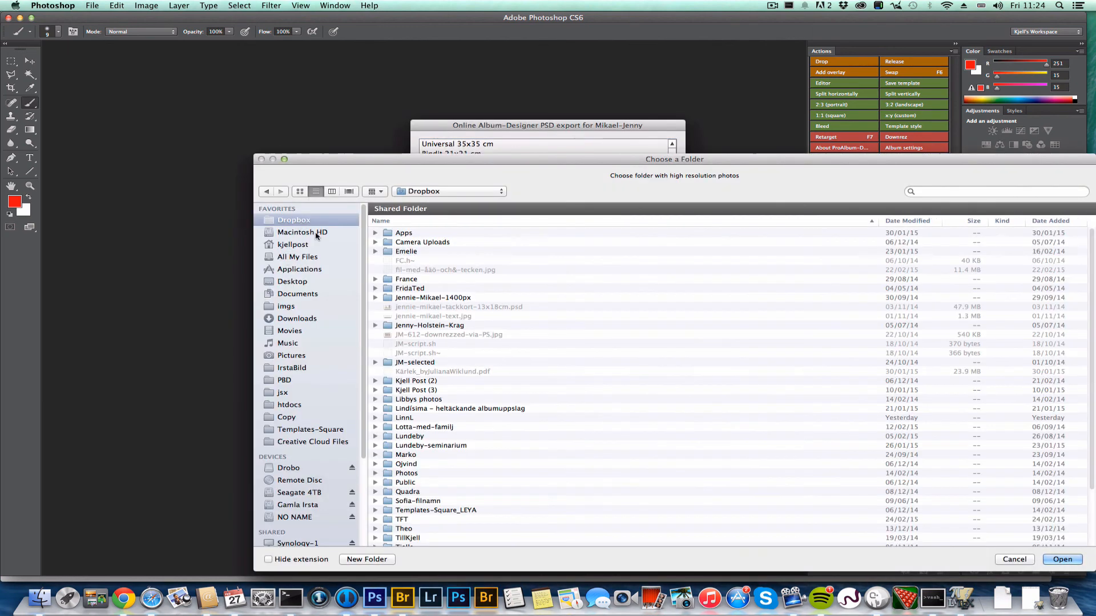
pyautogui.doubleClick(417, 364)
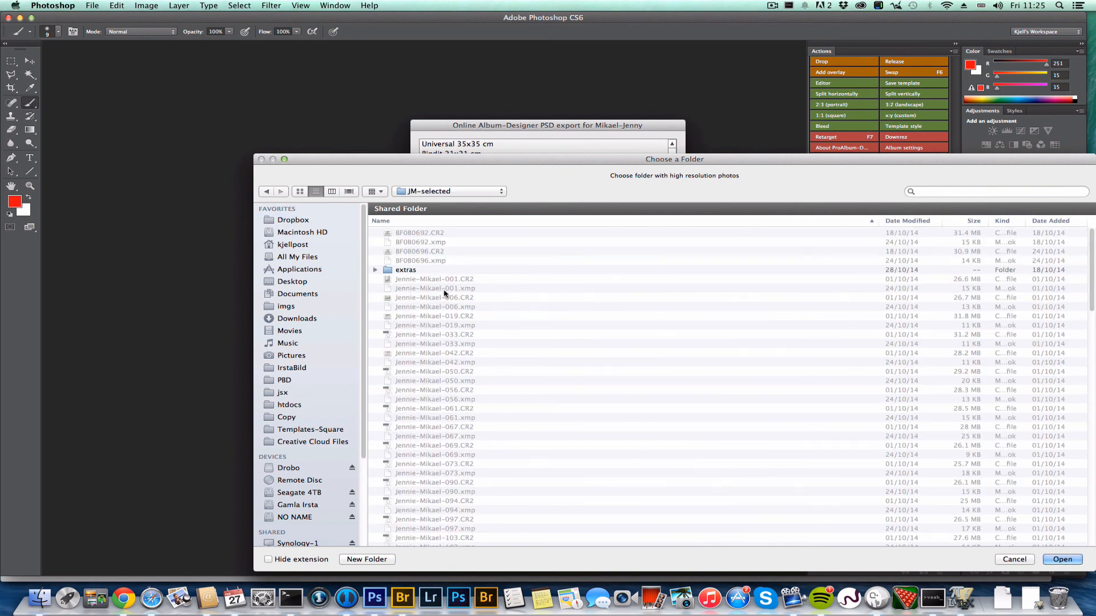
pyautogui.scroll(-10, 444, 294)
pyautogui.scroll(-15, 444, 294)
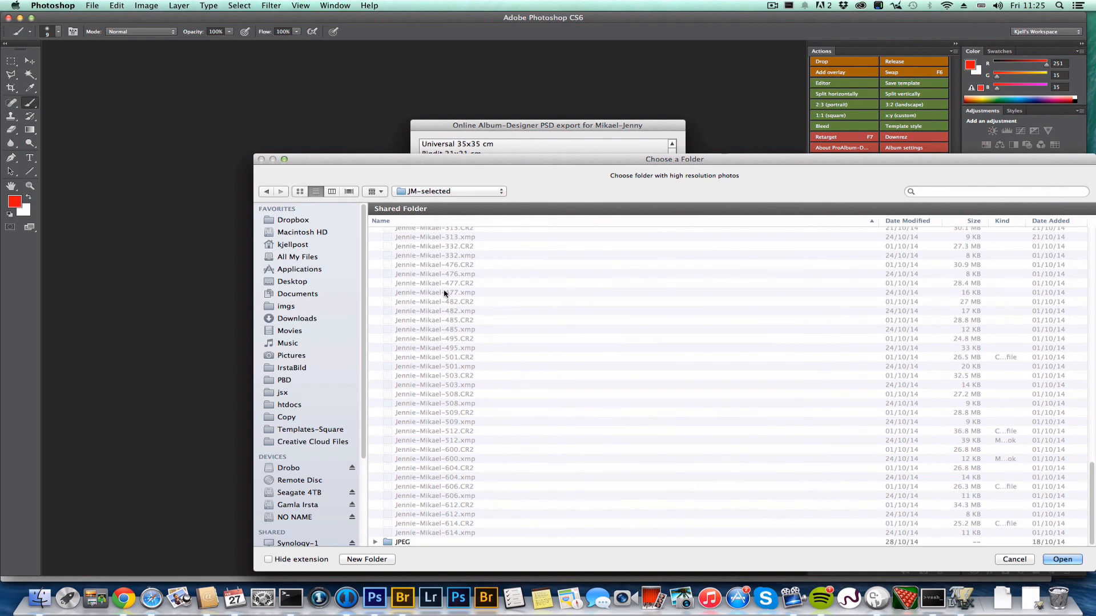
pyautogui.doubleClick(403, 543)
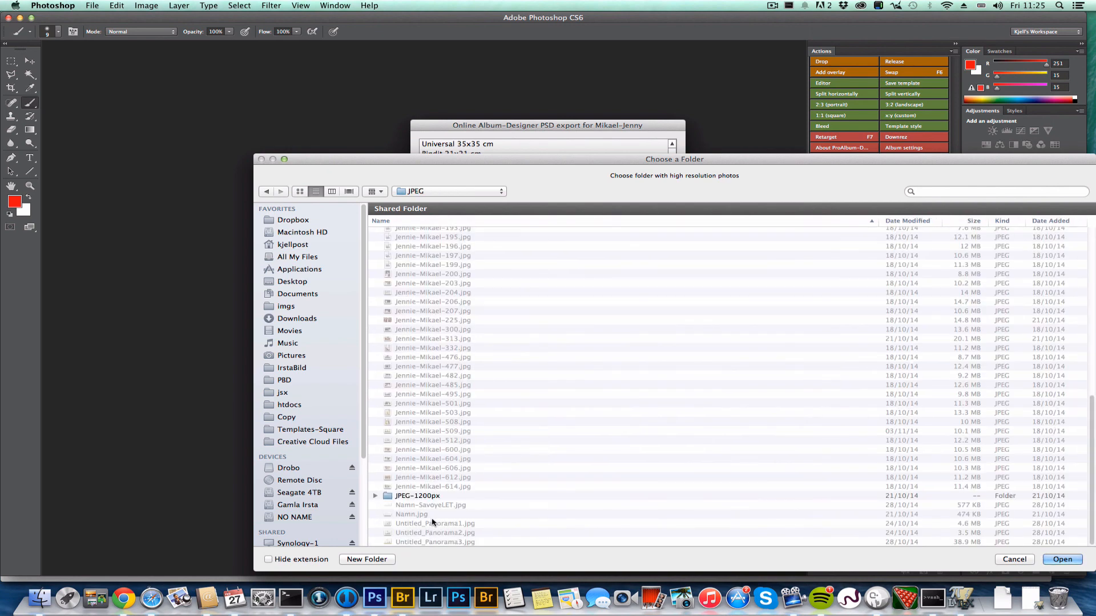
pyautogui.click(1060, 561)
# Save spreads into a new 'spreads' folder inside Dropbox/JM-selected
pyautogui.click(650, 328)
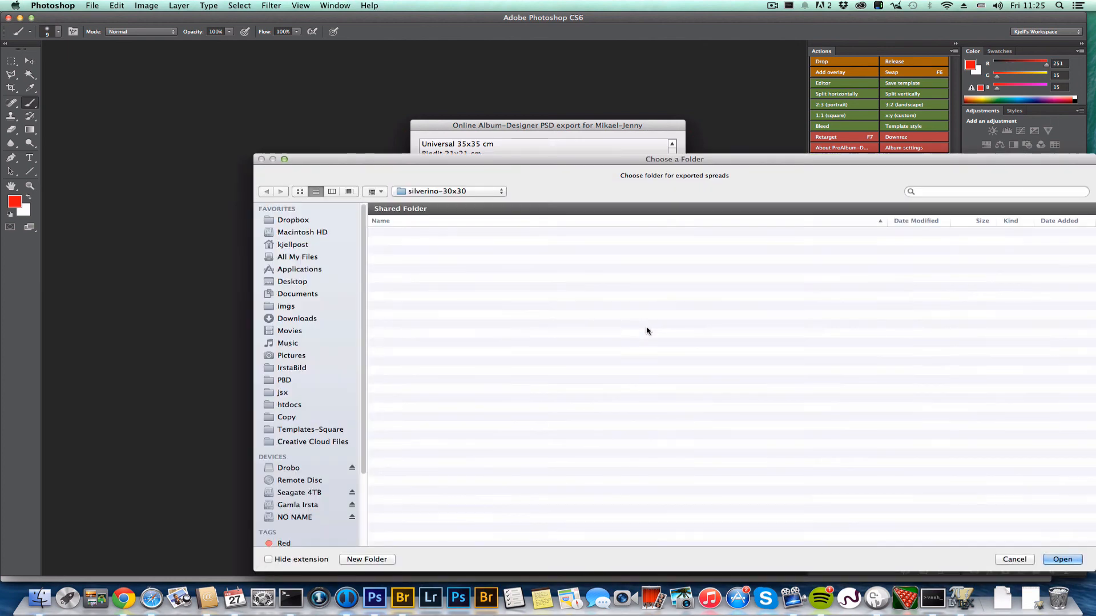
pyautogui.click(292, 245)
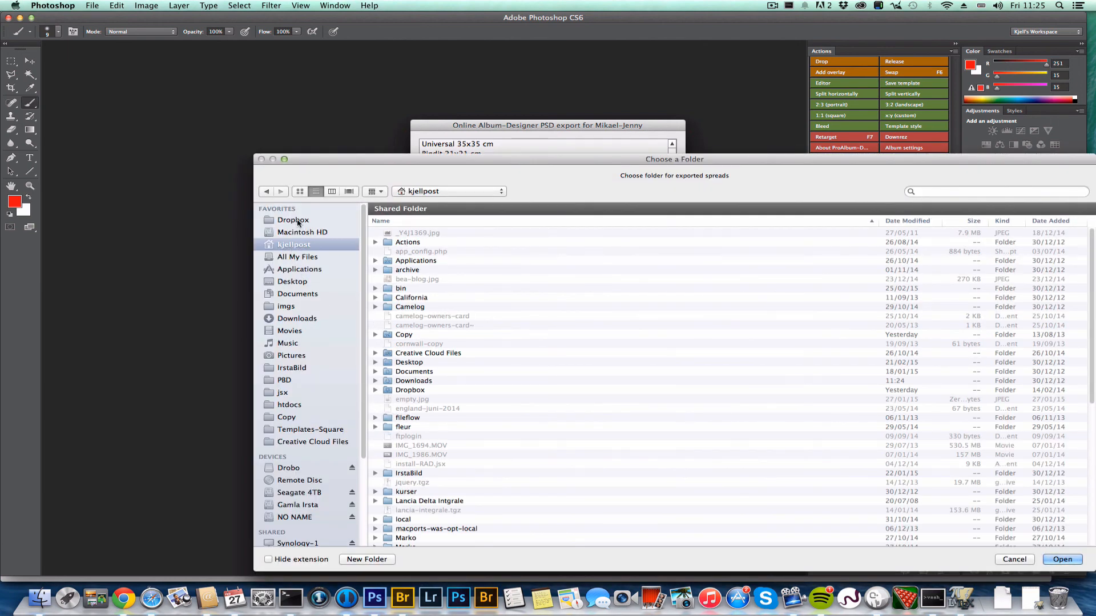
pyautogui.click(325, 223)
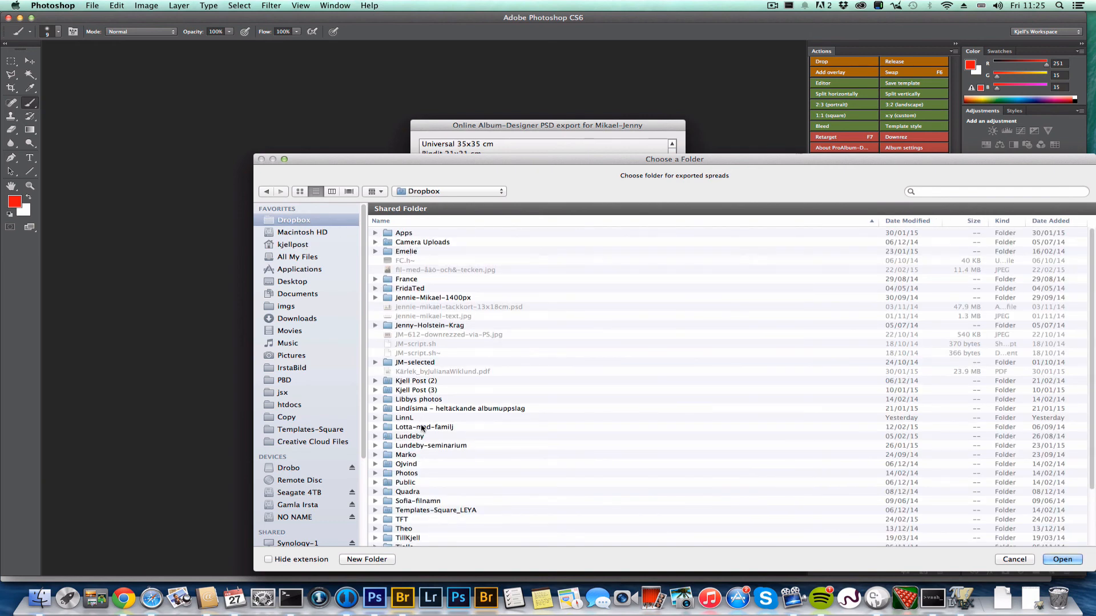
pyautogui.click(406, 364)
pyautogui.doubleClick(406, 366)
pyautogui.click(377, 561)
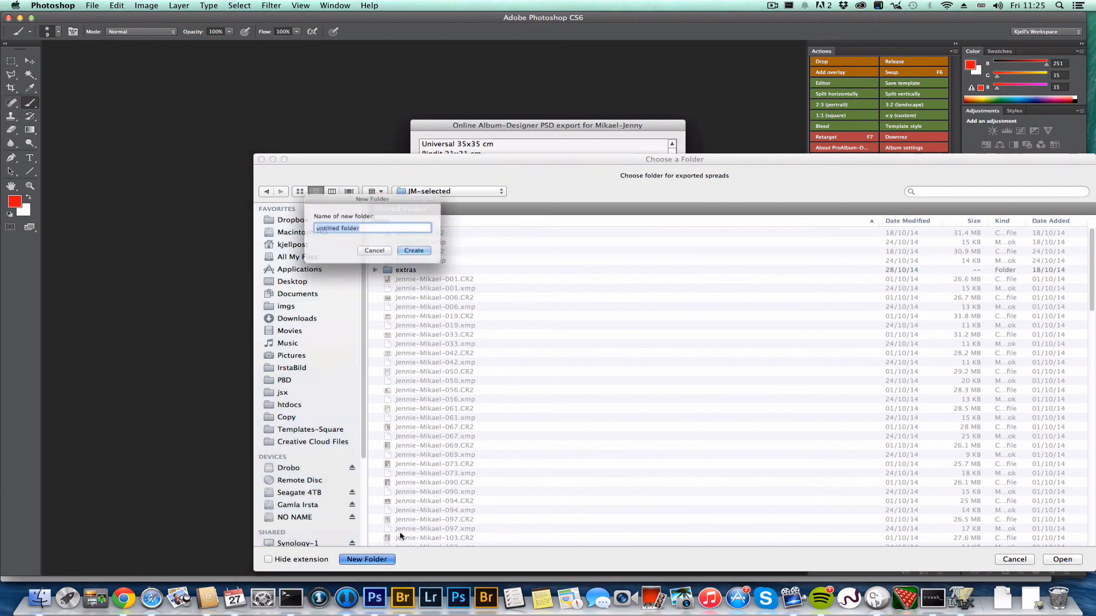
pyautogui.write('spreads')
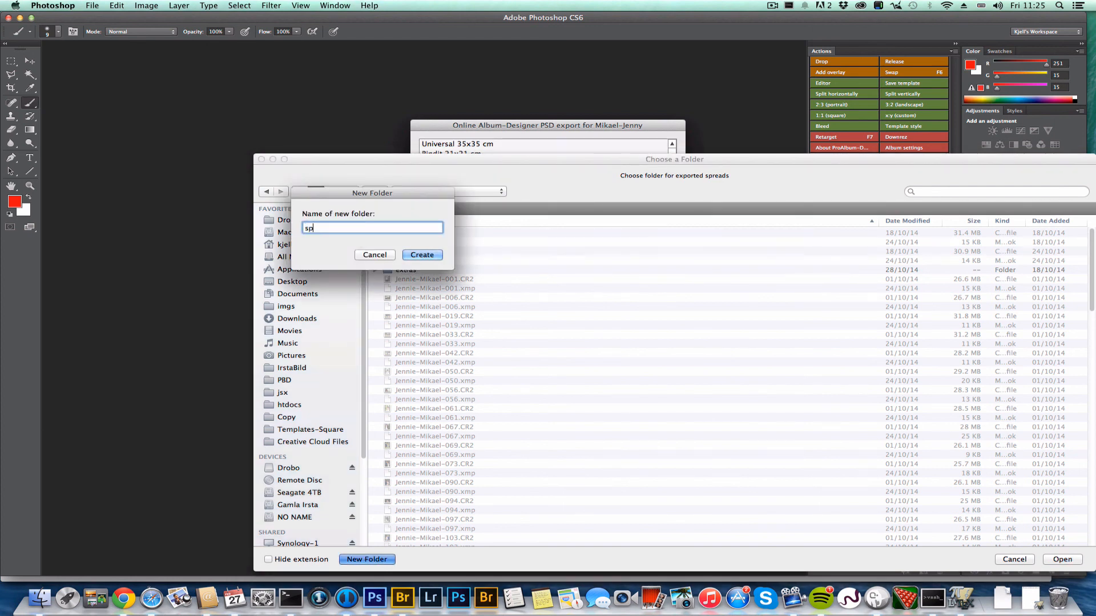
pyautogui.press('Return')
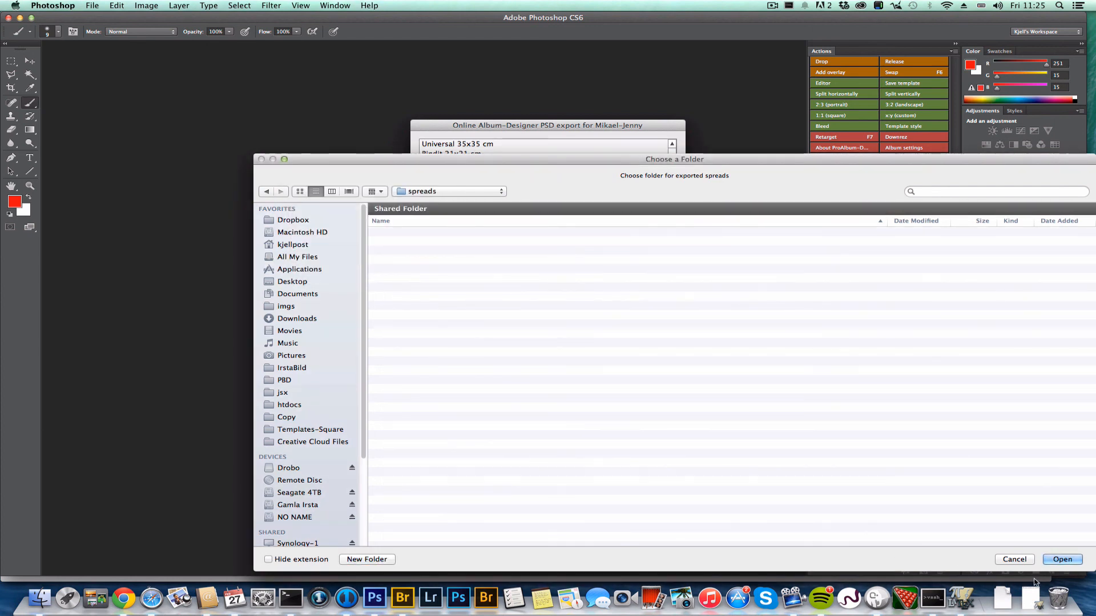
pyautogui.click(1061, 559)
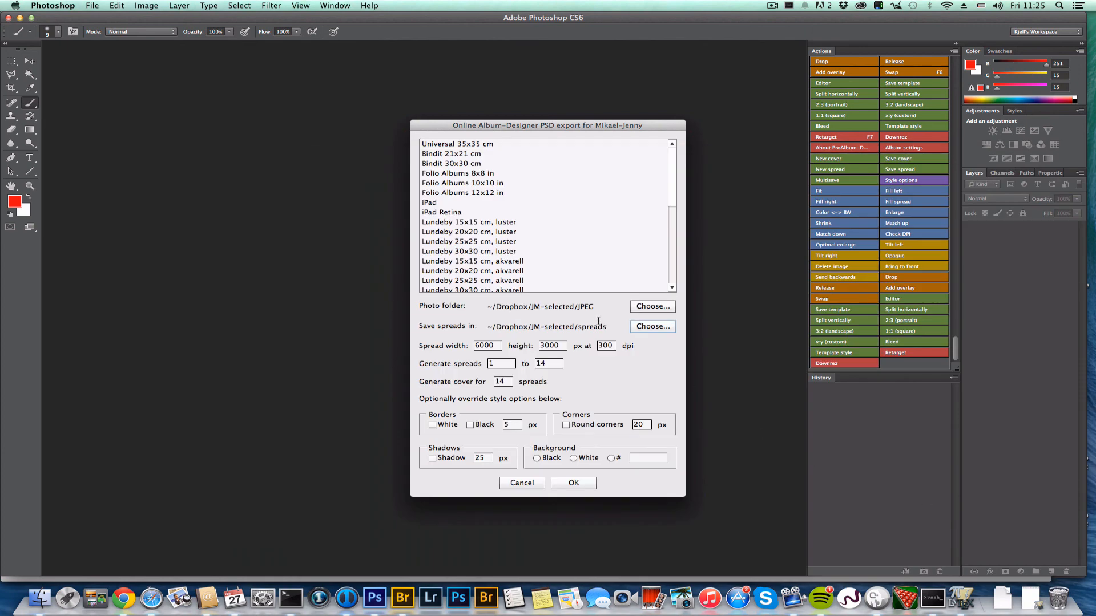
# Export with the QT 25x25 cm product, accepting the notice and the skipped-cover warning
pyautogui.click(565, 251)
pyautogui.scroll(-5, 565, 253)
pyautogui.scroll(-7, 565, 254)
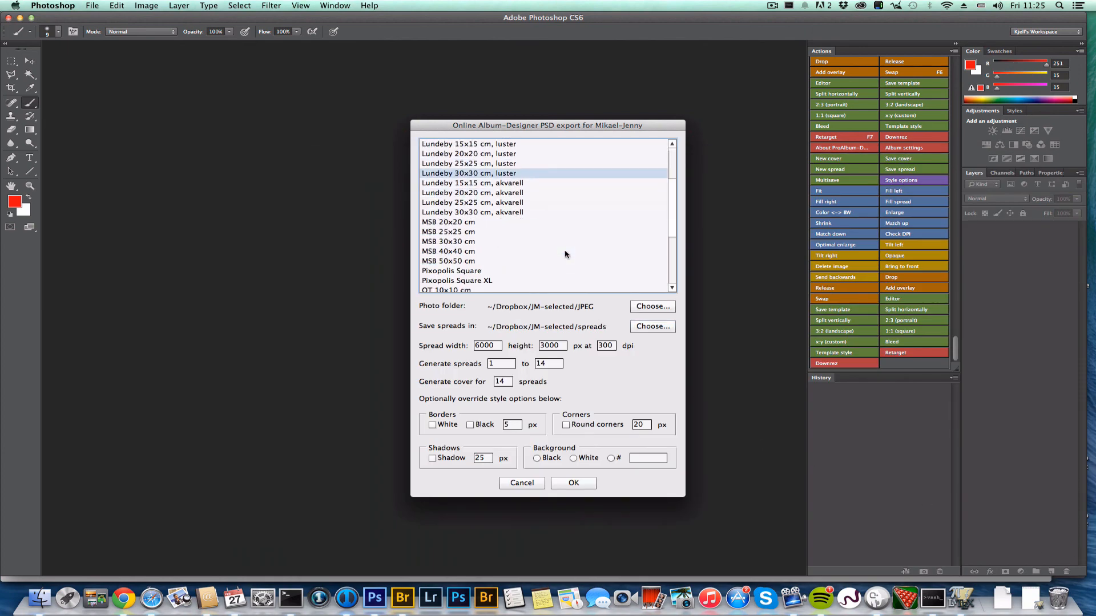
pyautogui.scroll(-4, 565, 254)
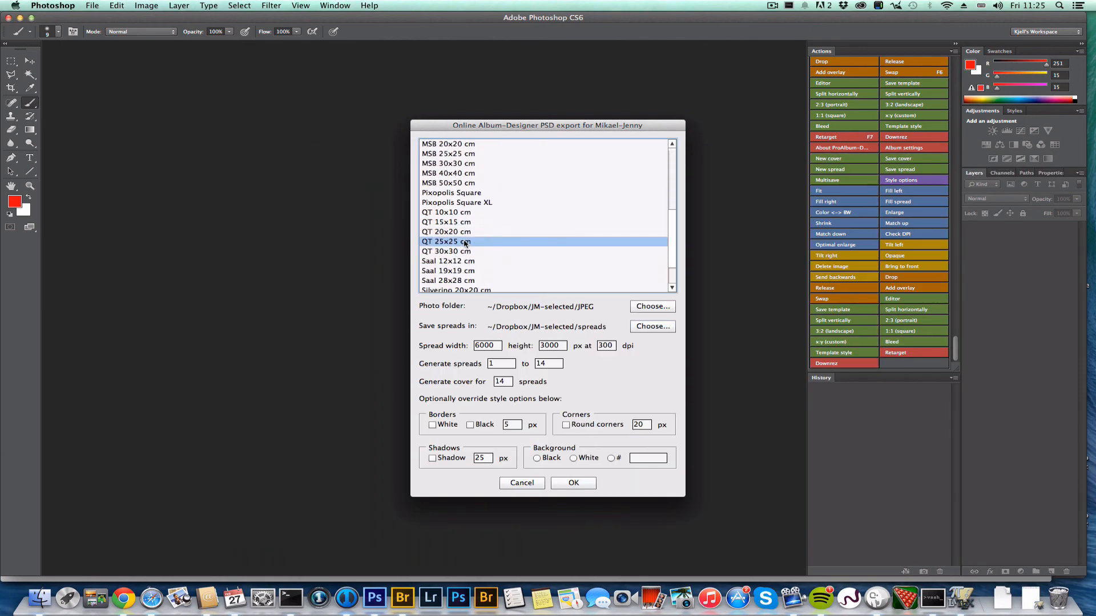
pyautogui.click(573, 484)
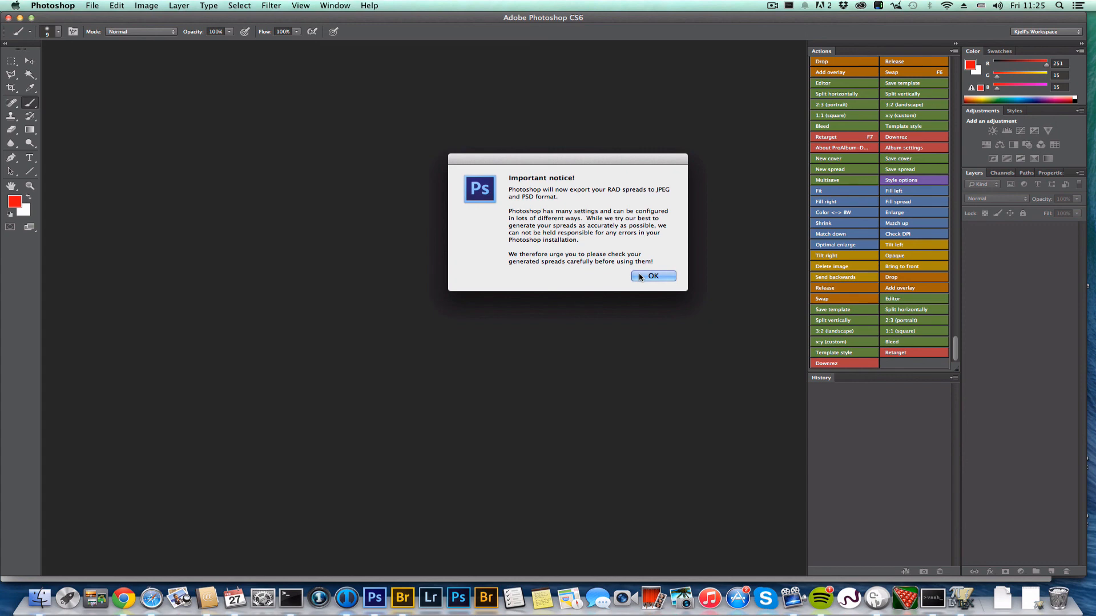
pyautogui.click(640, 277)
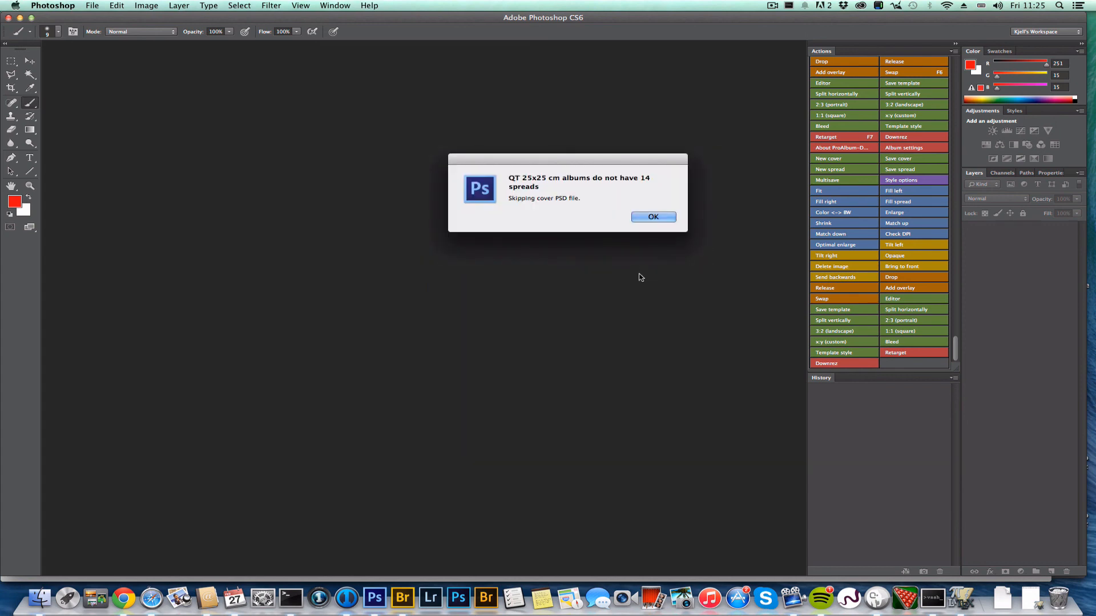
pyautogui.click(652, 217)
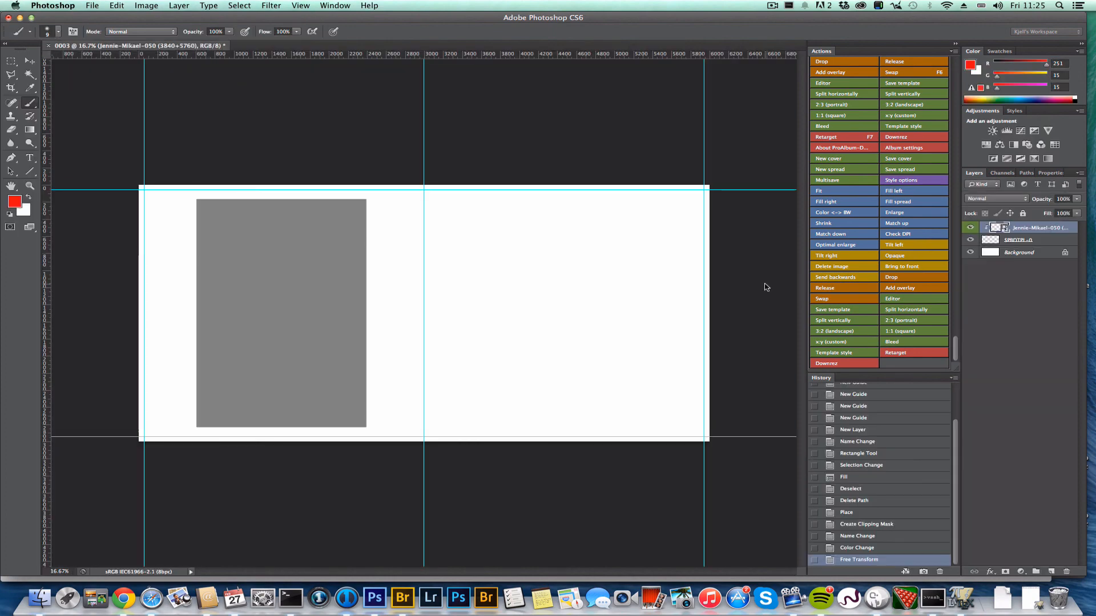
# After the export runs, view the JPEG and PSD spreads 0001–0009 in Bridge's Dropbox/JM-selected/spreads folder
pyautogui.click(772, 7)
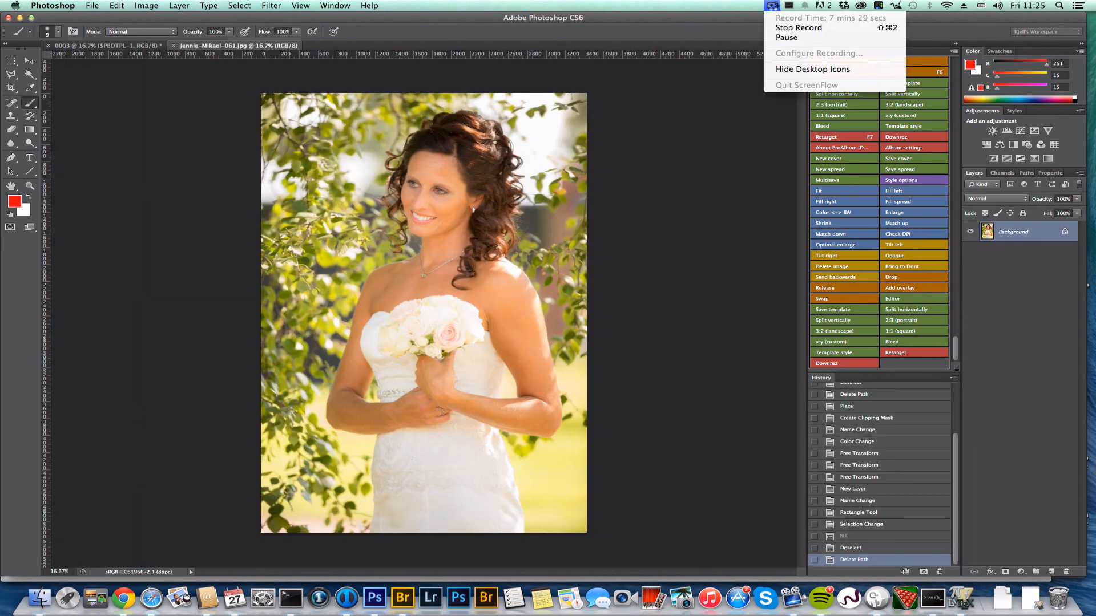
pyautogui.click(791, 38)
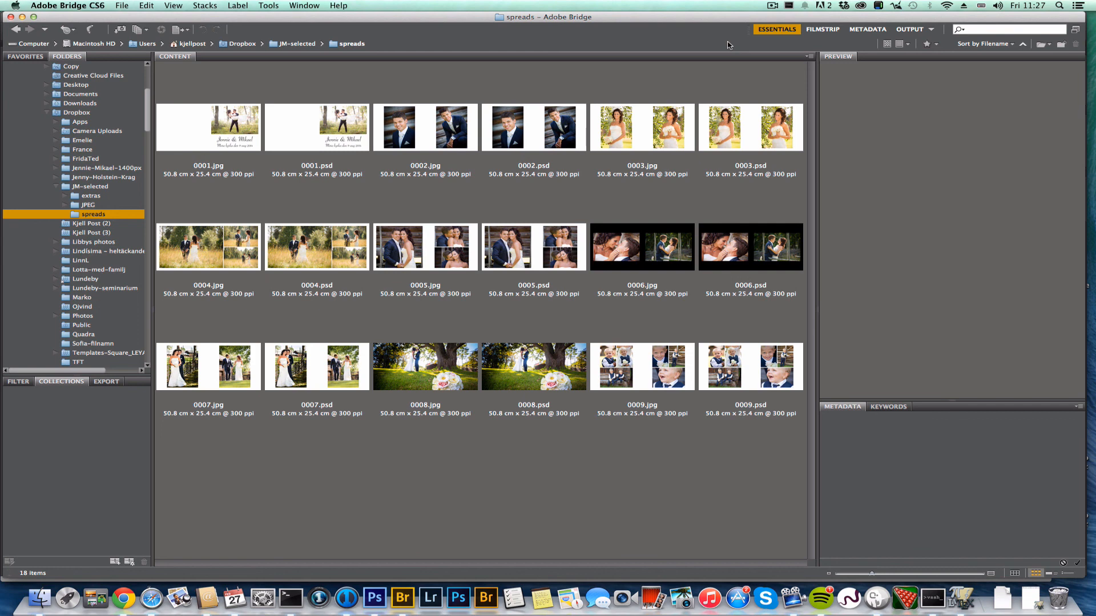
# Preview spreads 0005.jpg and 0005.psd in Bridge, then open 0005.psd in Photoshop
pyautogui.click(772, 6)
pyautogui.click(778, 37)
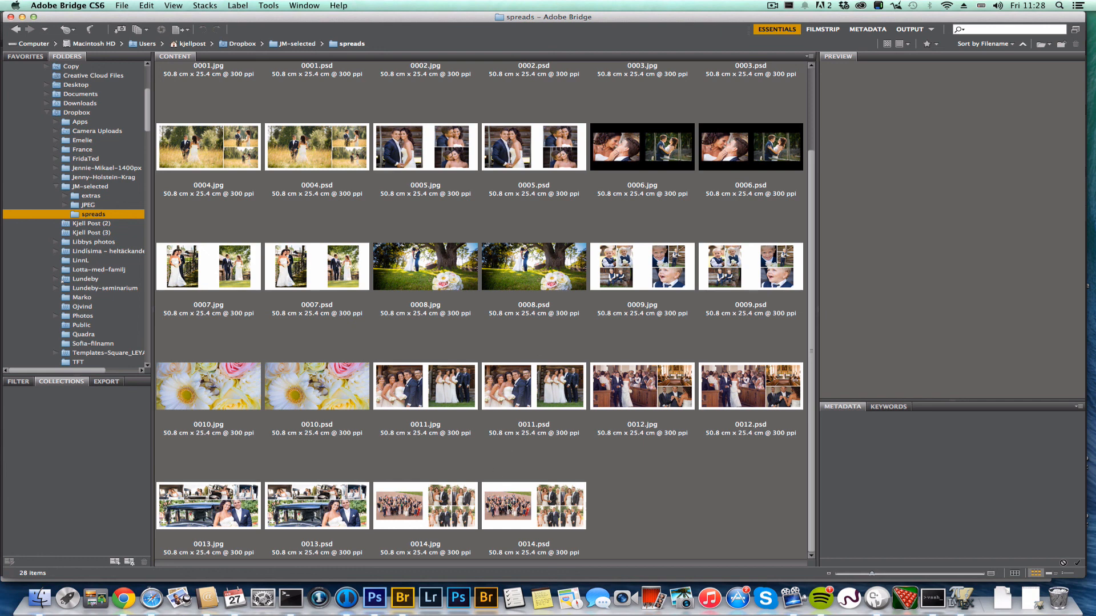
pyautogui.click(436, 155)
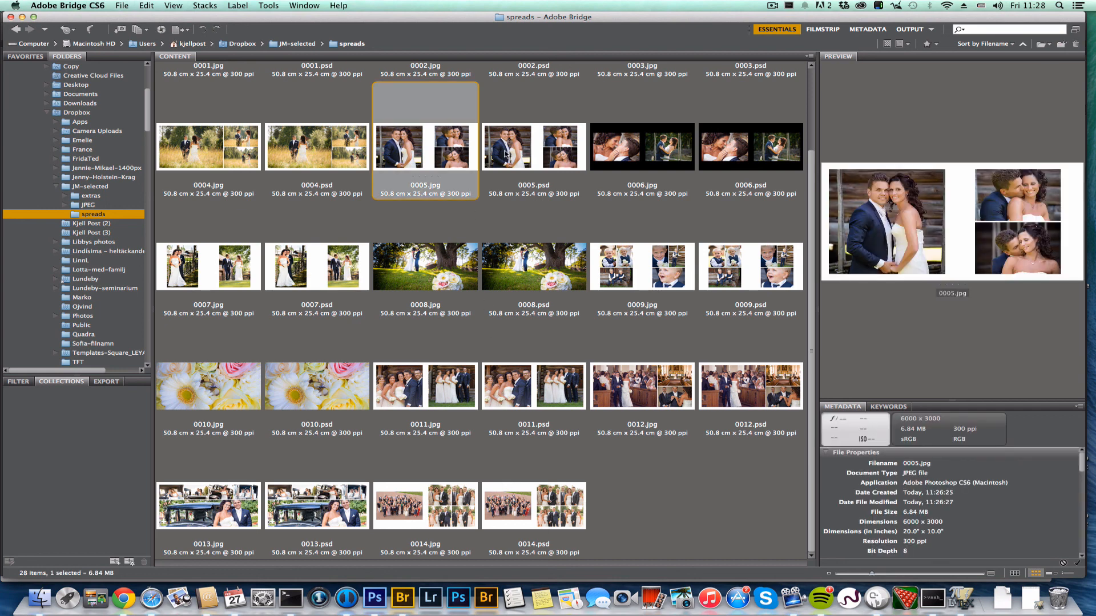
pyautogui.click(525, 153)
pyautogui.doubleClick(525, 153)
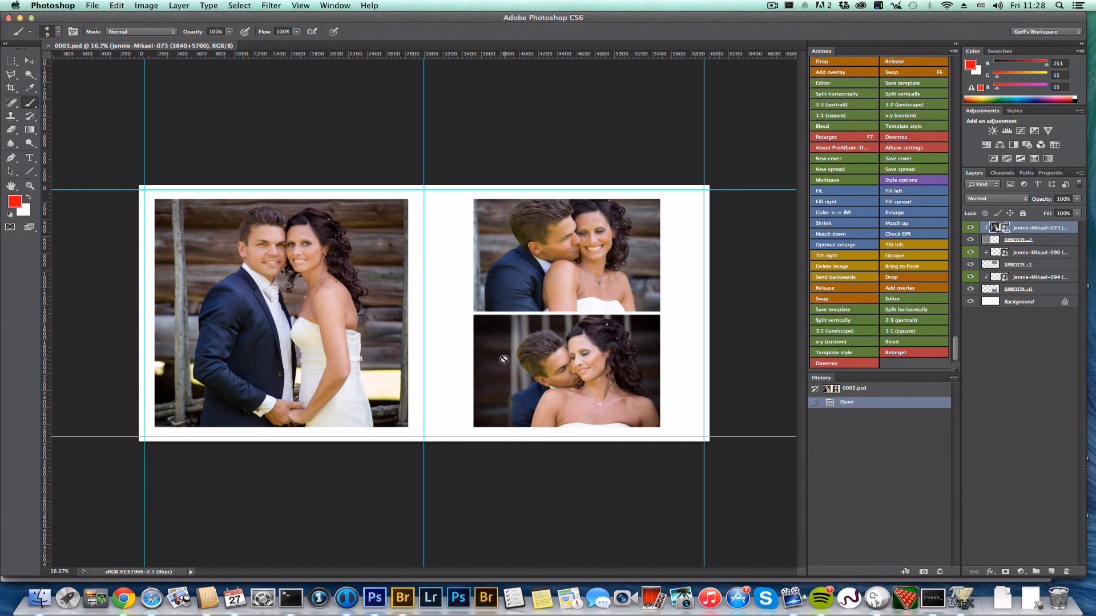
pyautogui.scroll(1, 710, 296)
pyautogui.scroll(5, 710, 296)
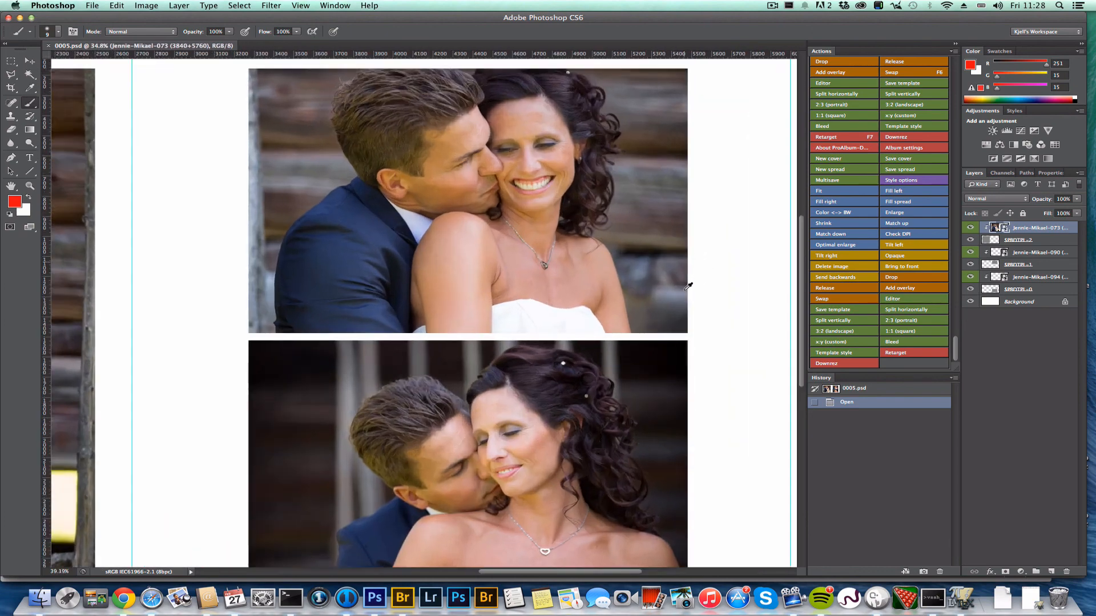
pyautogui.scroll(1, 689, 286)
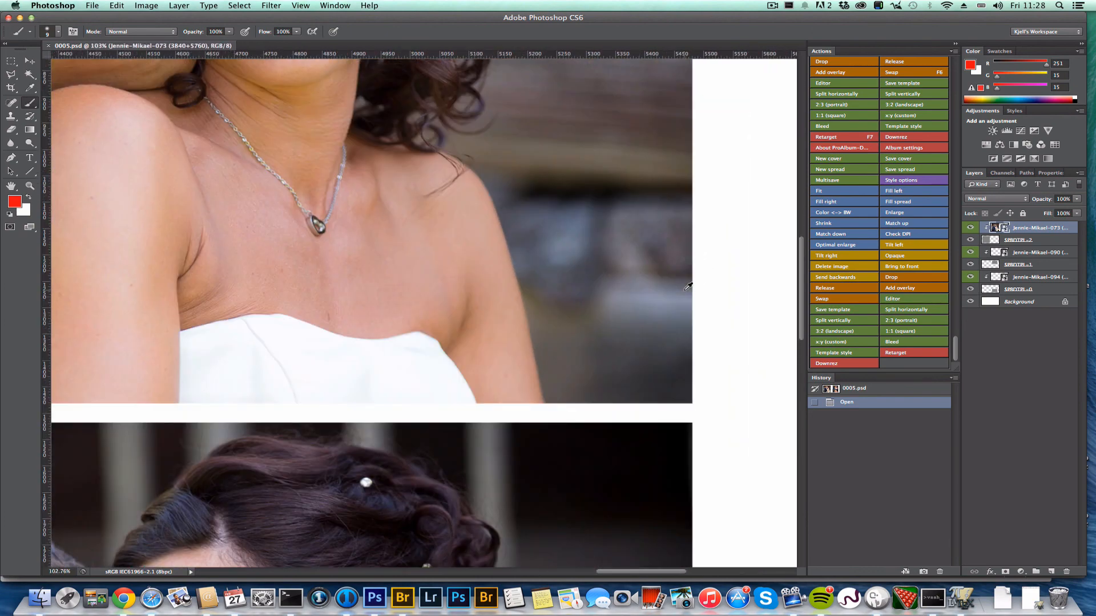
pyautogui.scroll(-5, 688, 286)
pyautogui.press('super+0')
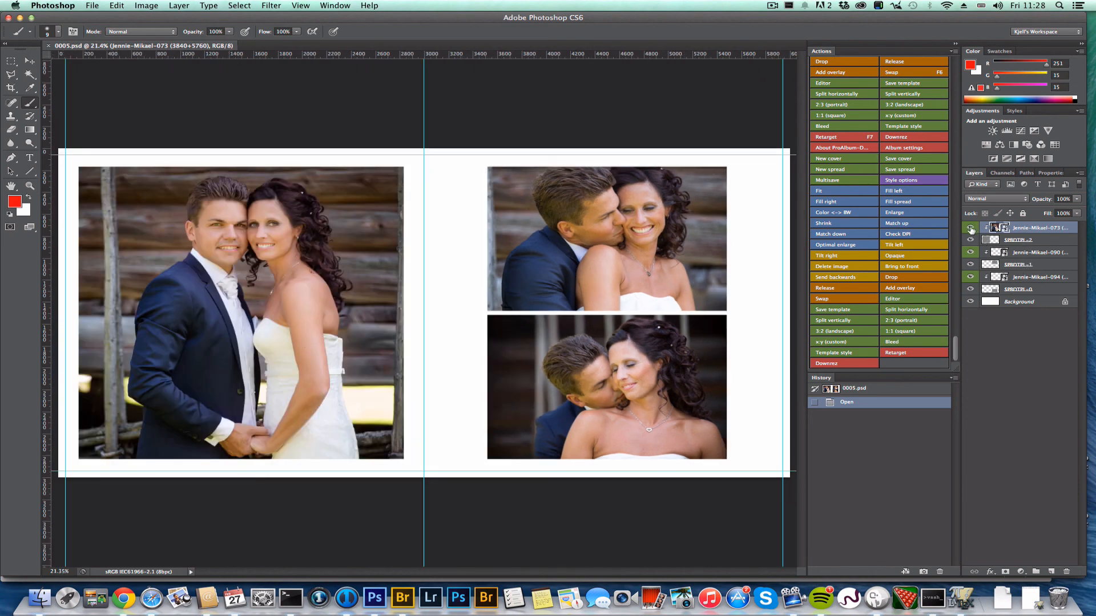
pyautogui.press('super+w')
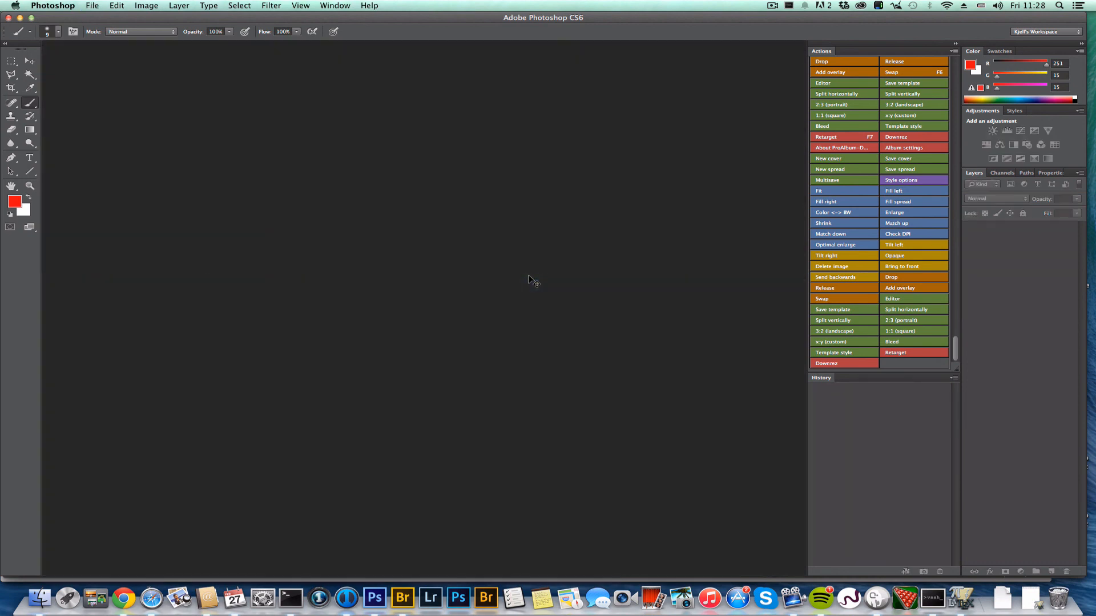
pyautogui.click(771, 6)
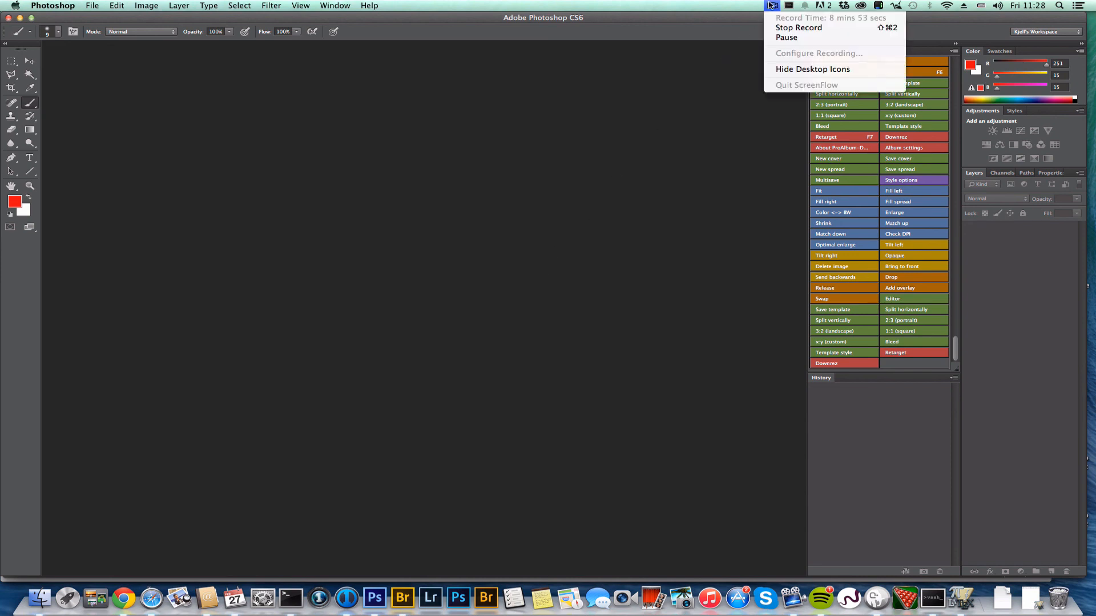
pyautogui.click(780, 30)
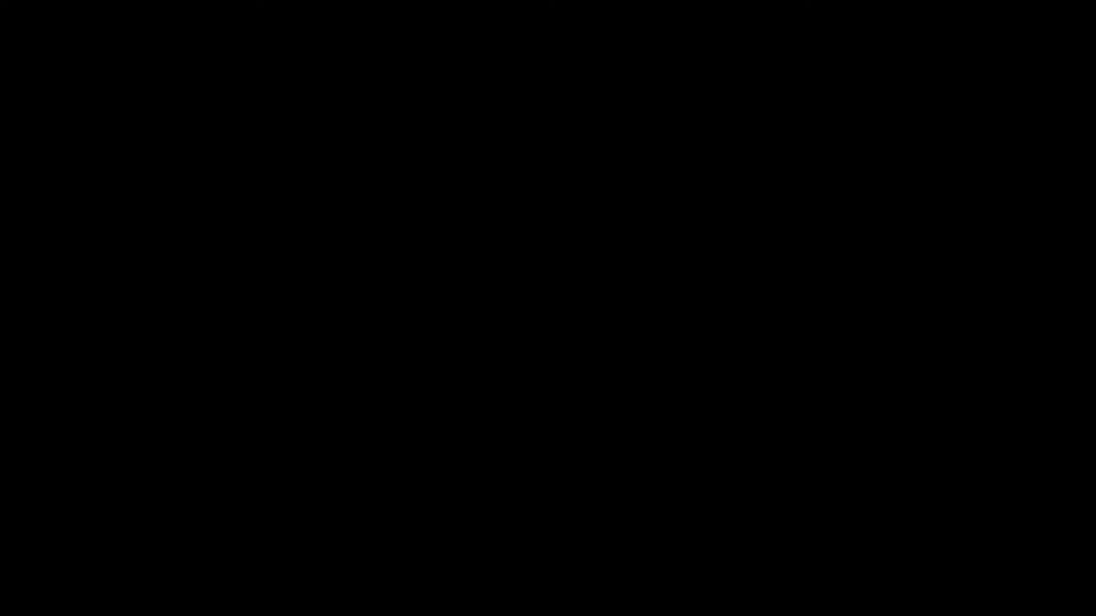